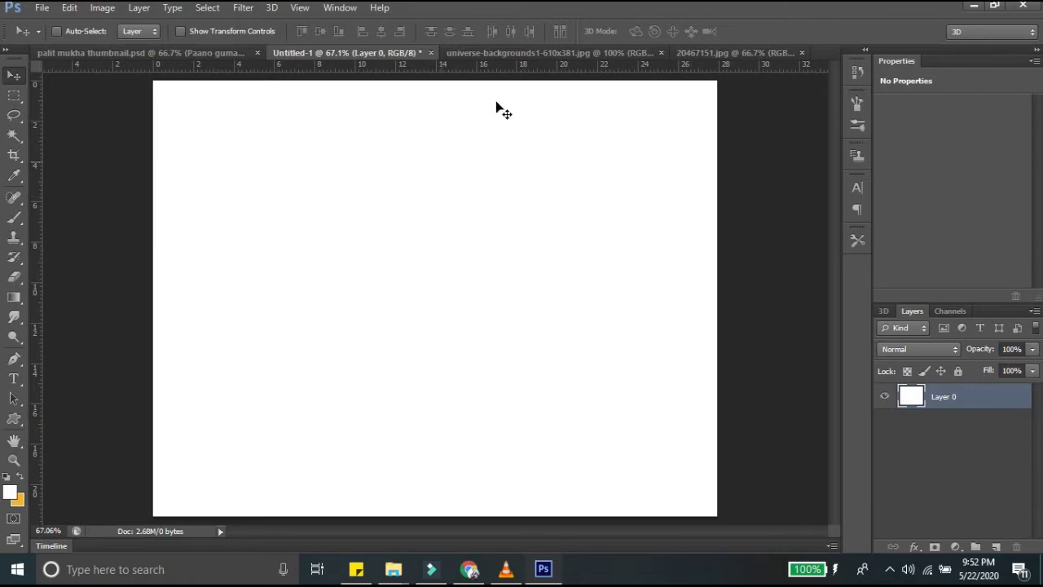
Step: Add the word SAMPLE as a new text layer coloured dark red 7d0606
{"action": "left_click", "coordinate": [20, 380]}
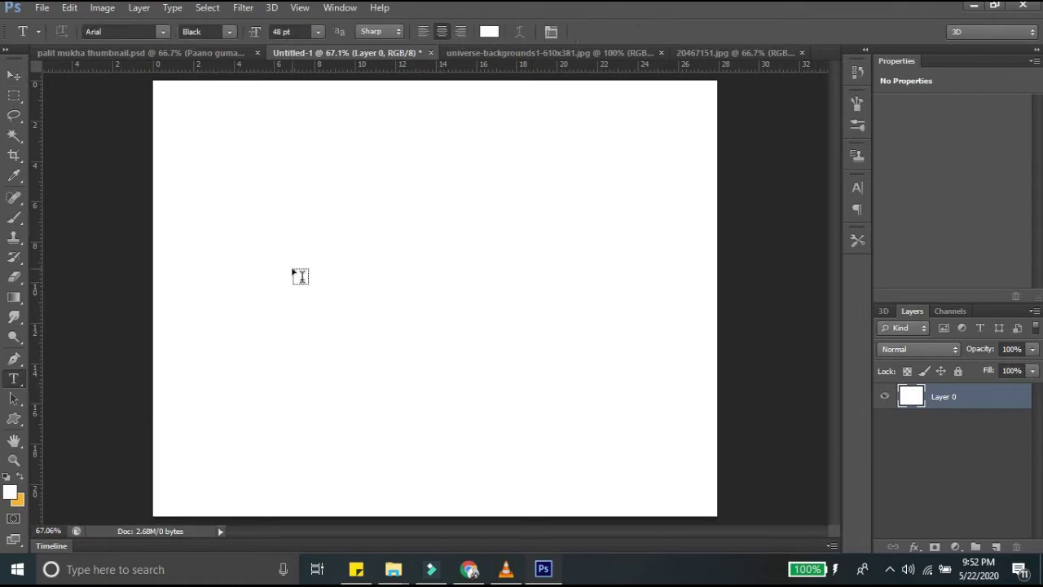
{"action": "left_click", "coordinate": [292, 265]}
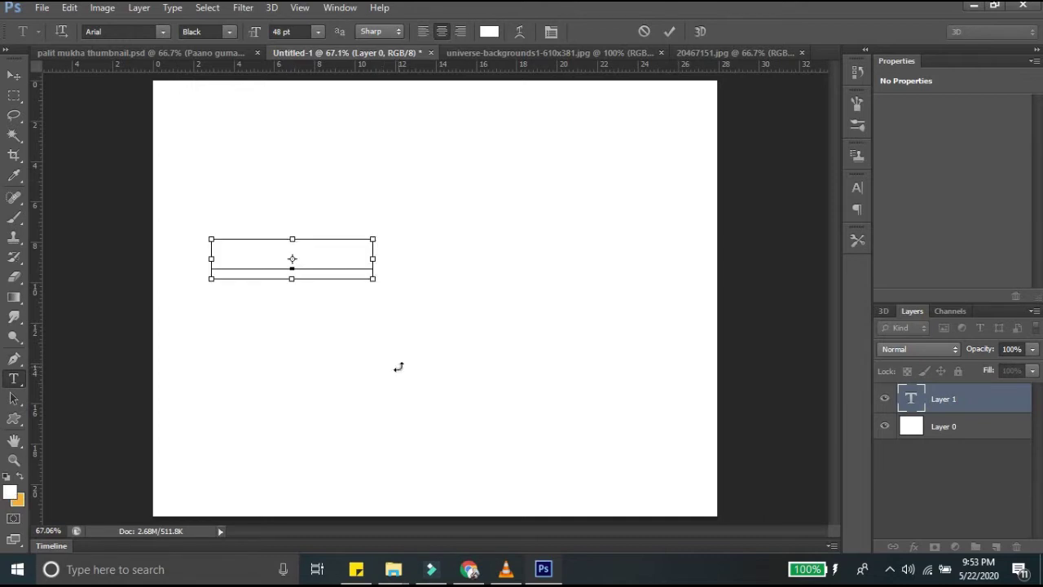
{"action": "key", "text": "ctrl+a"}
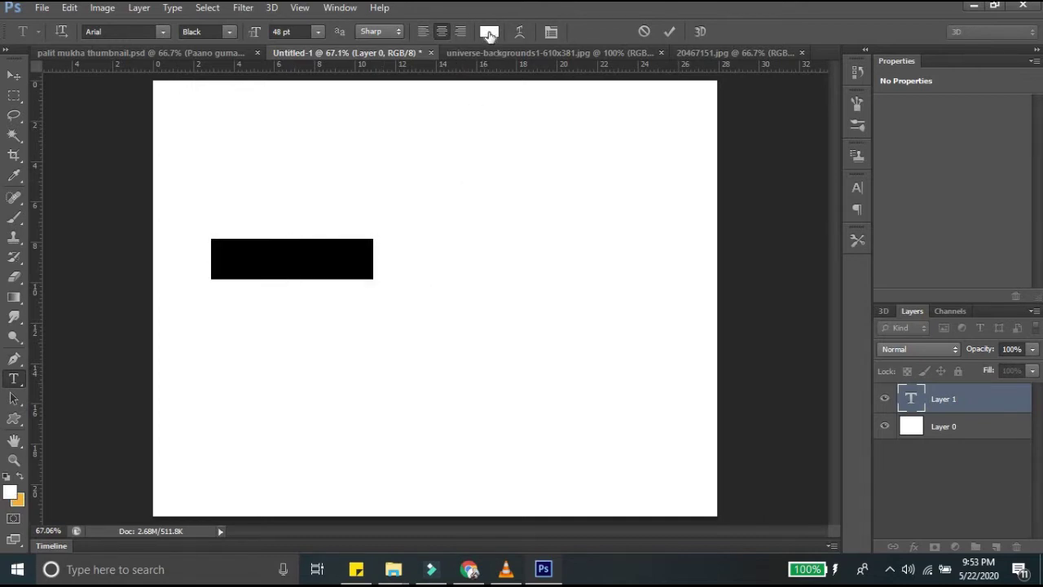
{"action": "left_click", "coordinate": [489, 33]}
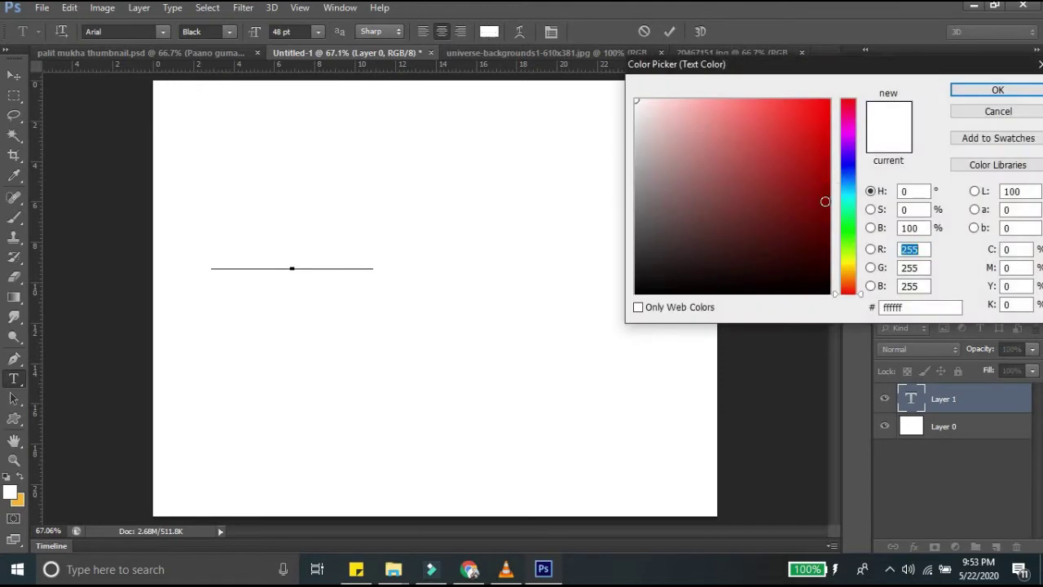
{"action": "left_click", "coordinate": [821, 198]}
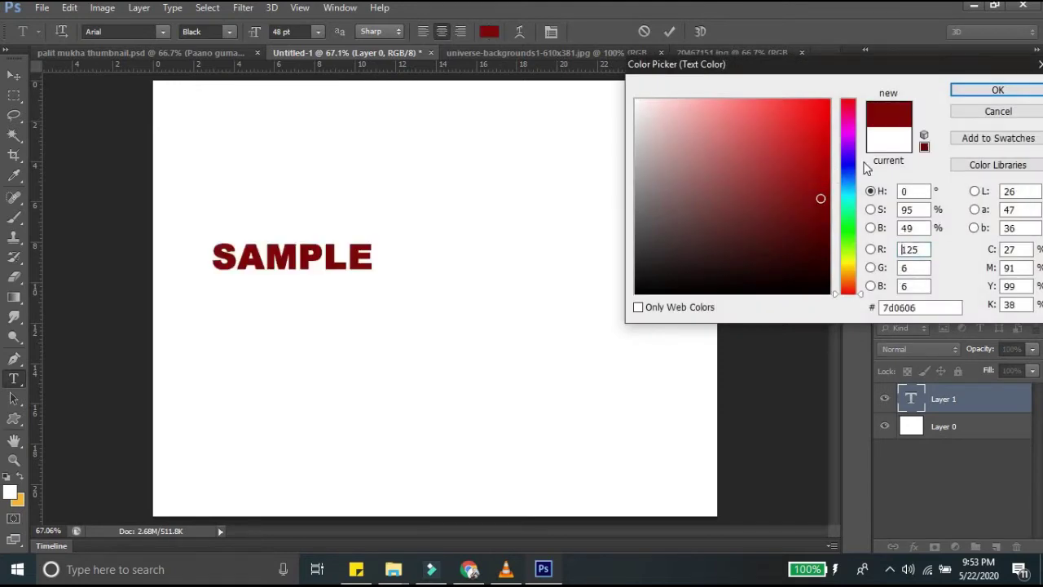
{"action": "left_click", "coordinate": [994, 93]}
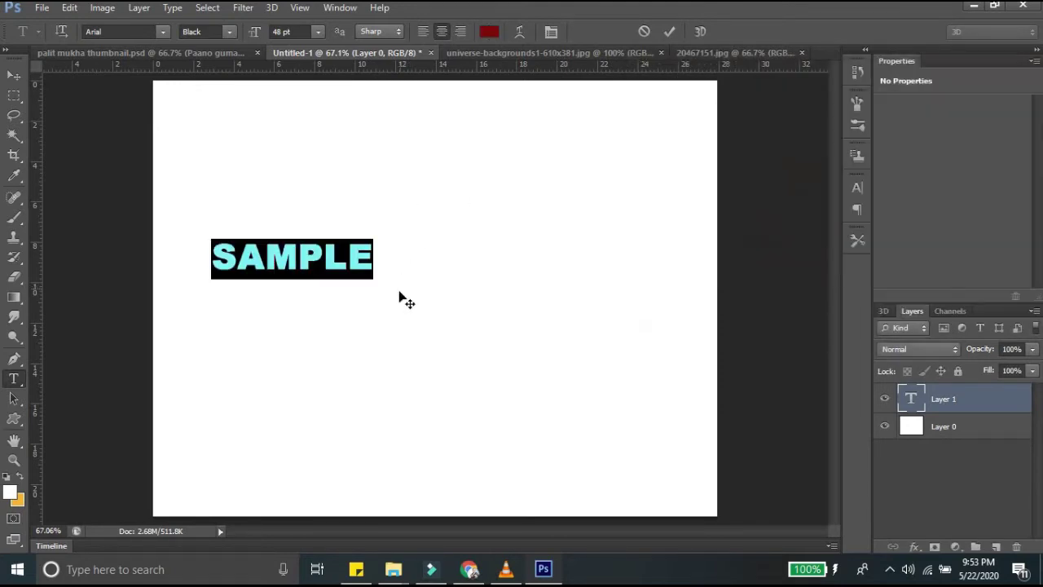
{"action": "left_click", "coordinate": [394, 285]}
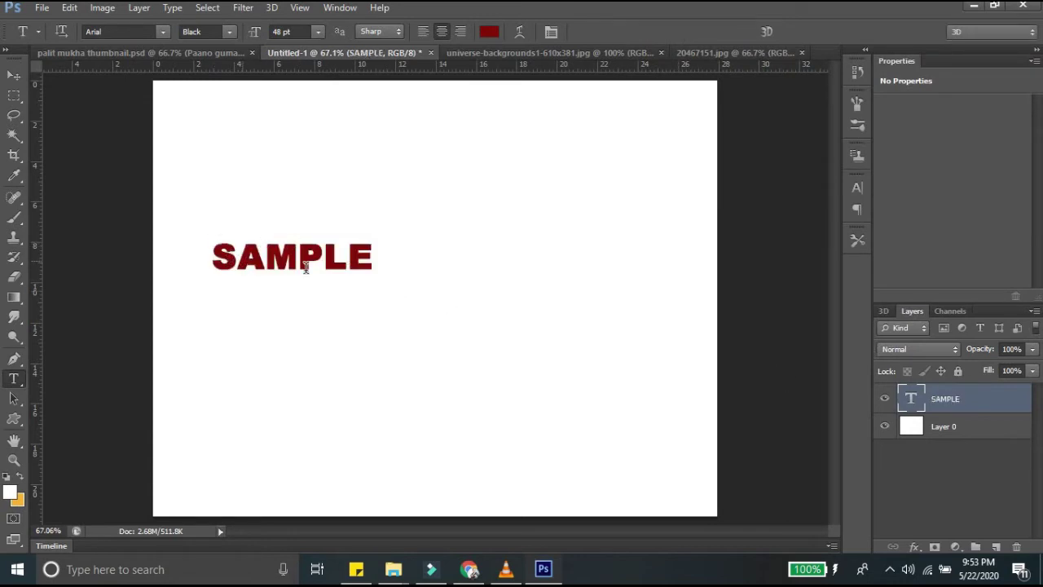
Step: Scale and stretch SAMPLE to about 169.4 pt so it spans most of the canvas width
{"action": "key", "text": "ctrl+t"}
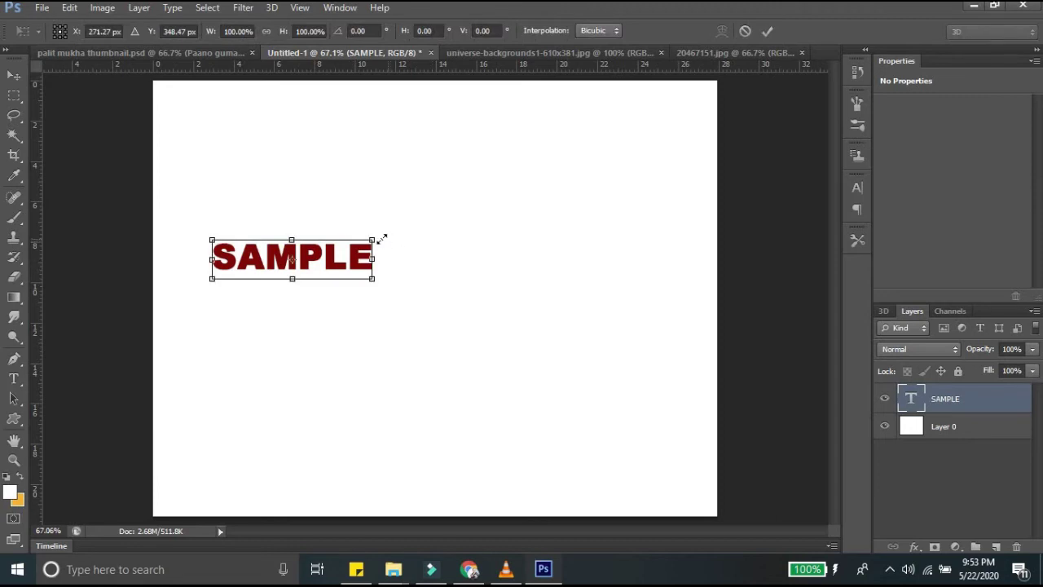
{"action": "left_click_drag", "start_coordinate": [410, 230], "coordinate": [709, 165]}
{"action": "left_click_drag", "start_coordinate": [210, 228], "coordinate": [176, 229]}
{"action": "left_click_drag", "start_coordinate": [440, 279], "coordinate": [438, 341]}
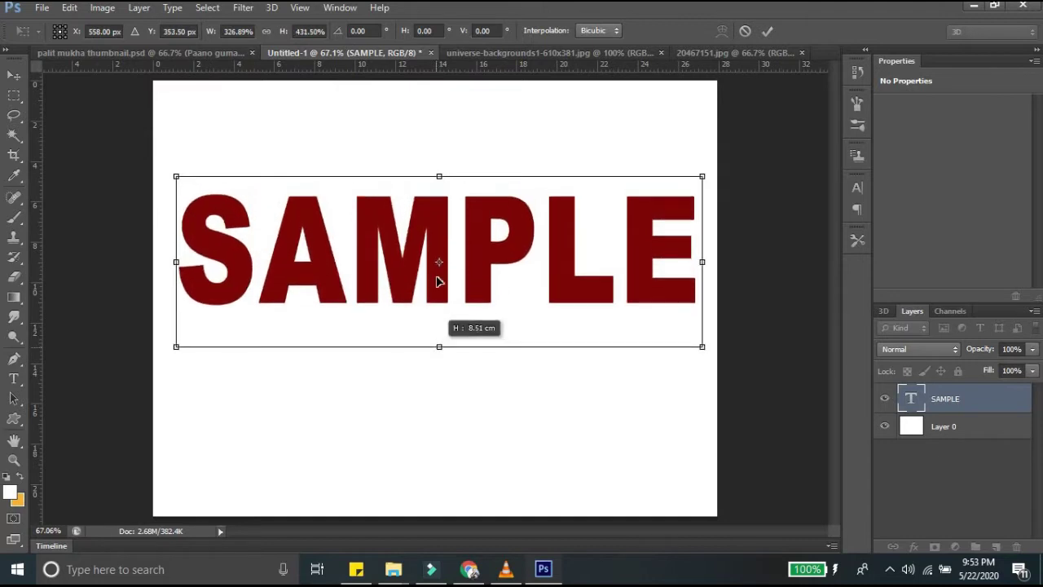
{"action": "left_click_drag", "start_coordinate": [439, 177], "coordinate": [438, 202]}
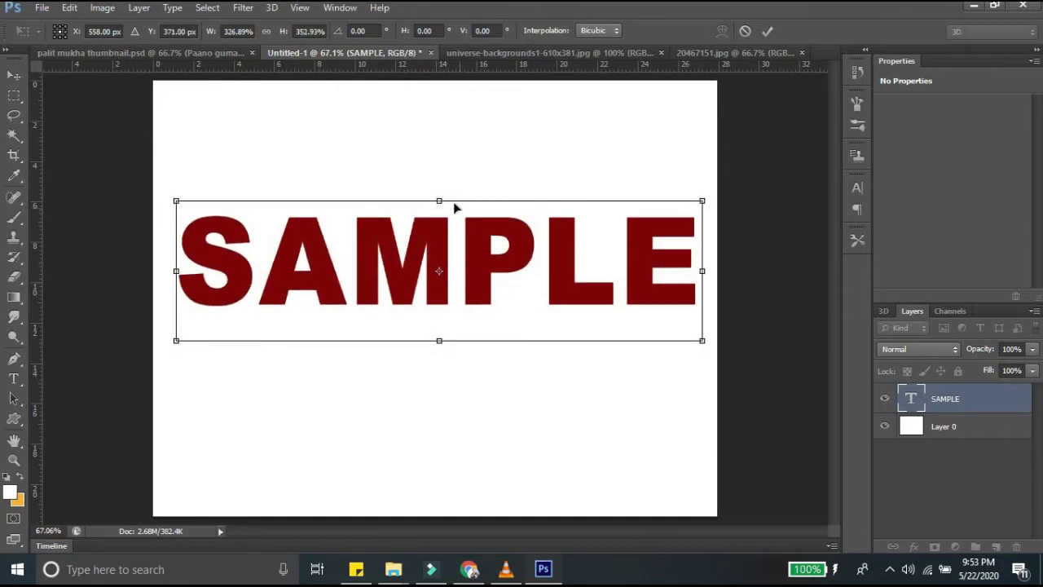
{"action": "left_click_drag", "start_coordinate": [704, 271], "coordinate": [709, 271]}
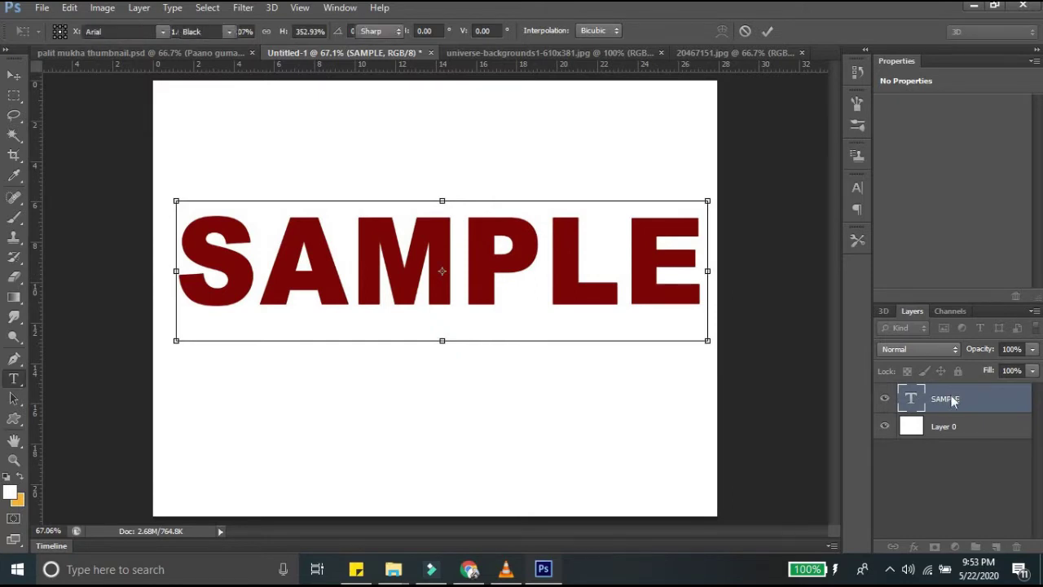
{"action": "key", "text": "Return"}
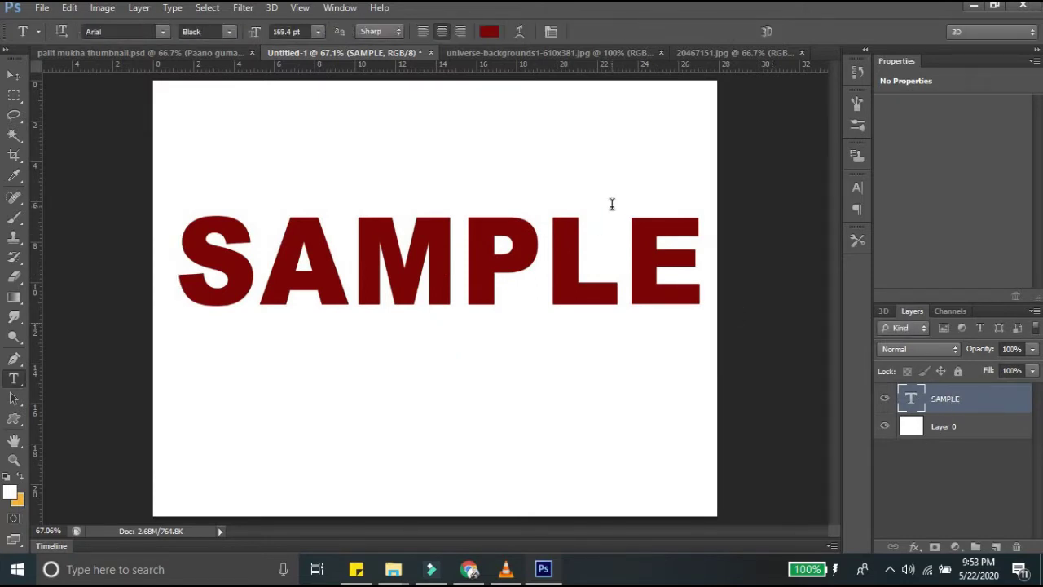
Step: Unlock the universe-backgrounds Earth image and drag it into Untitled-1 as Layer 1
{"action": "left_click", "coordinate": [609, 52]}
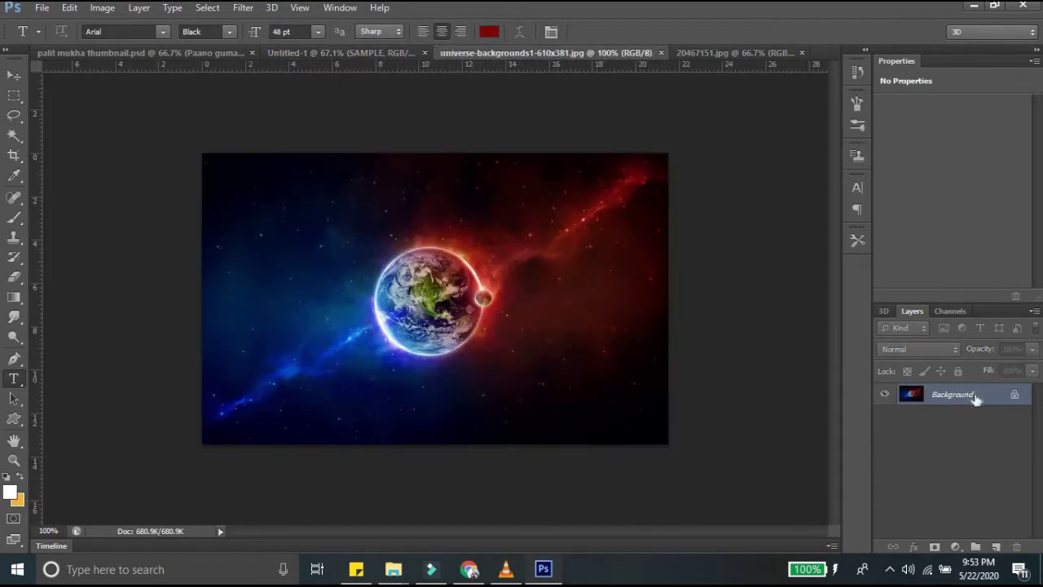
{"action": "left_click", "coordinate": [657, 178]}
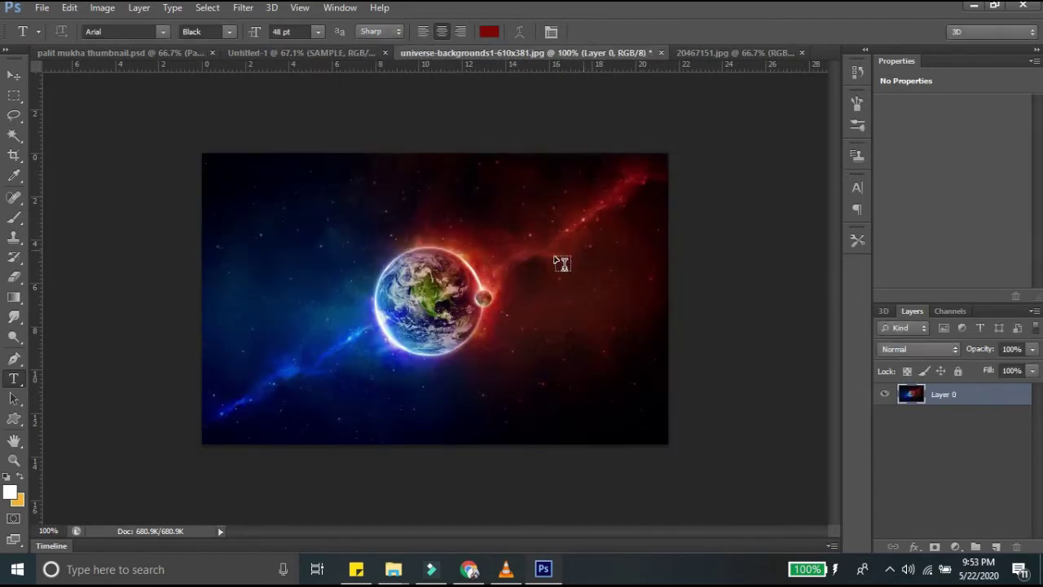
{"action": "left_click", "coordinate": [14, 75]}
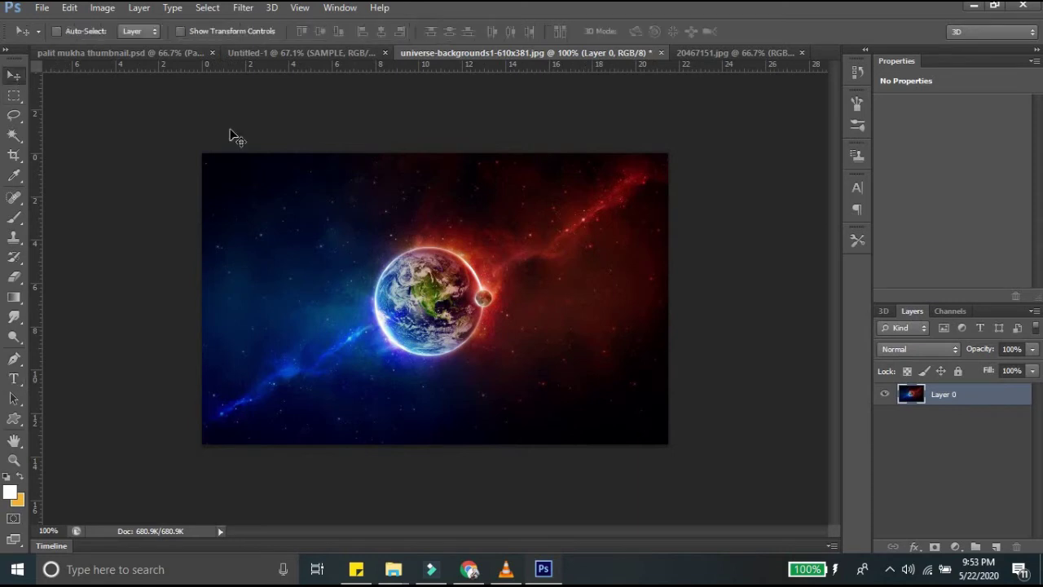
{"action": "left_click_drag", "start_coordinate": [530, 292], "coordinate": [335, 61]}
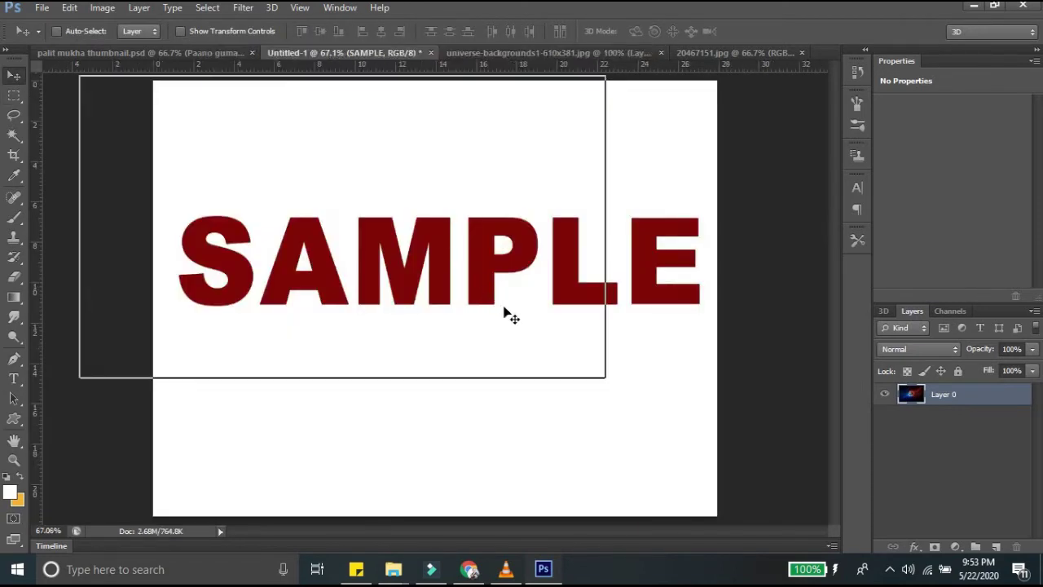
{"action": "left_click_drag", "start_coordinate": [335, 61], "coordinate": [507, 316]}
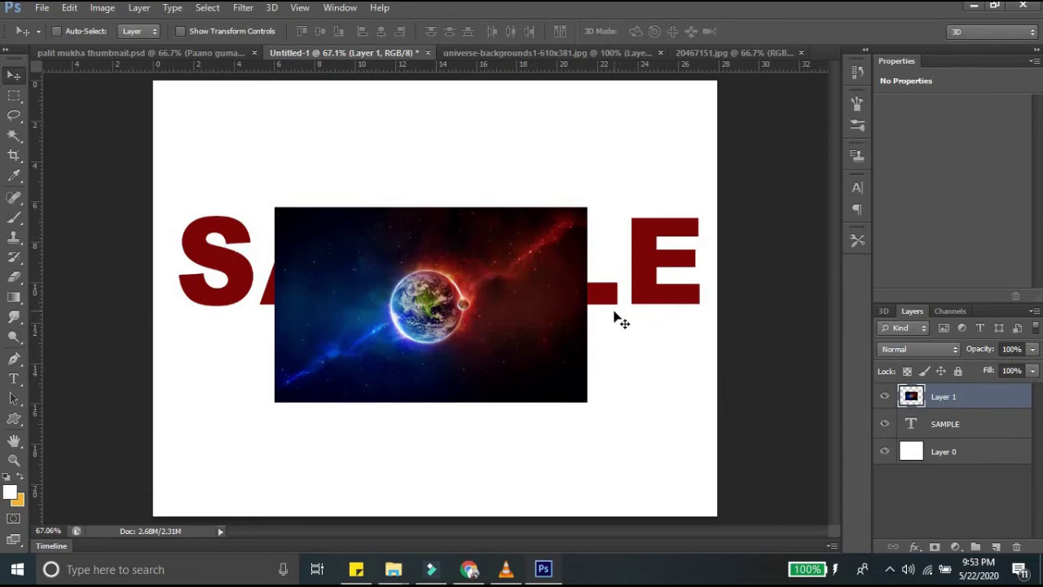
Step: Stretch the Earth image wider and taller until it fully hides the SAMPLE text
{"action": "key", "text": "ctrl+t"}
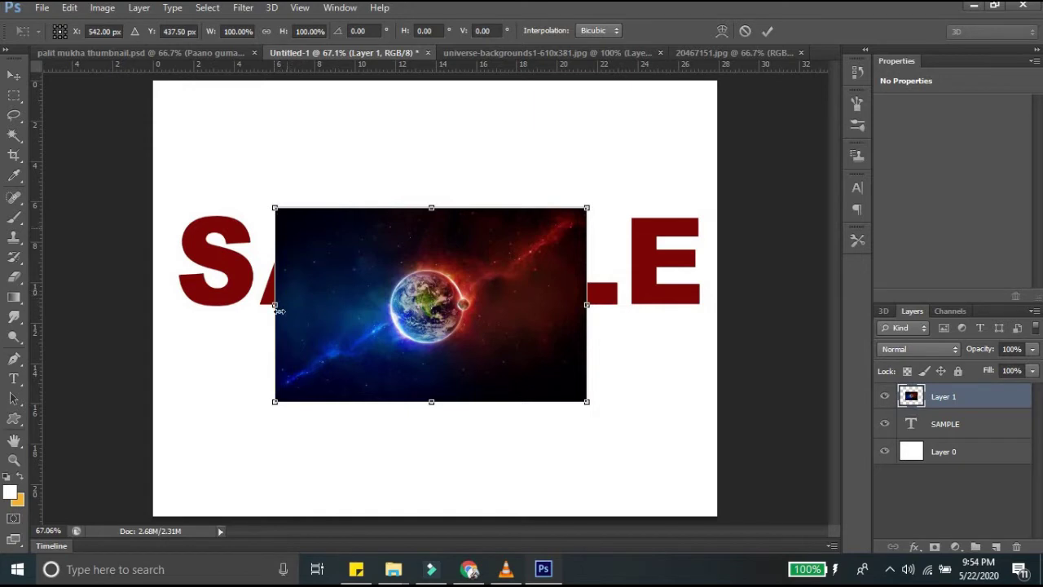
{"action": "left_click_drag", "start_coordinate": [275, 305], "coordinate": [176, 304]}
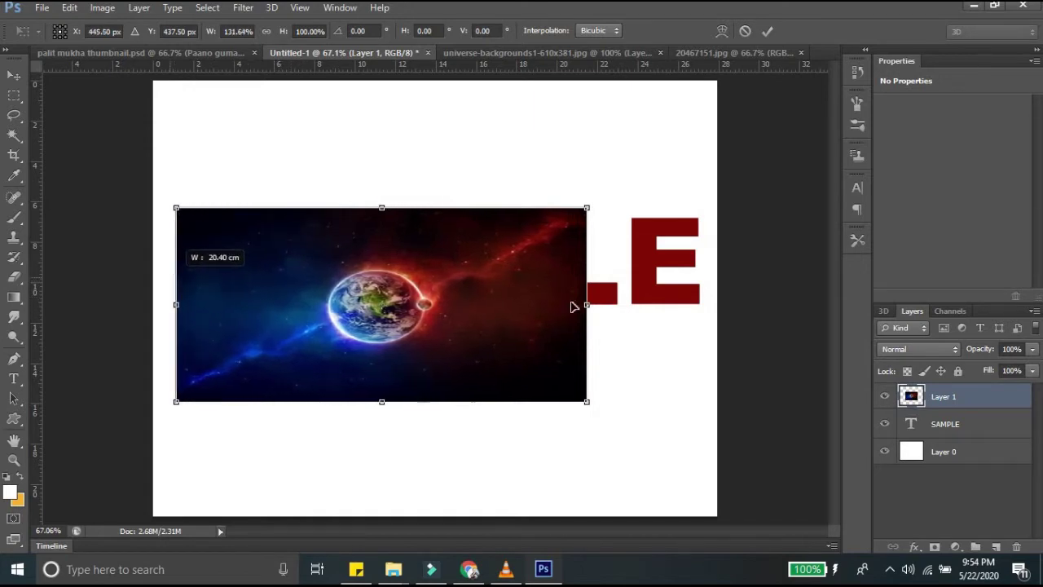
{"action": "left_click_drag", "start_coordinate": [586, 304], "coordinate": [708, 304]}
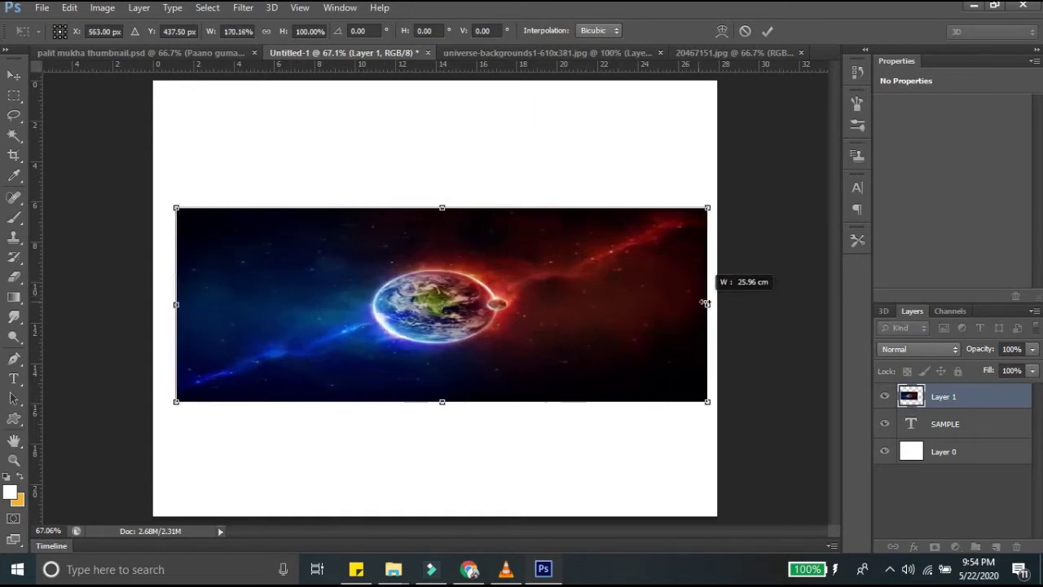
{"action": "left_click_drag", "start_coordinate": [443, 207], "coordinate": [443, 138]}
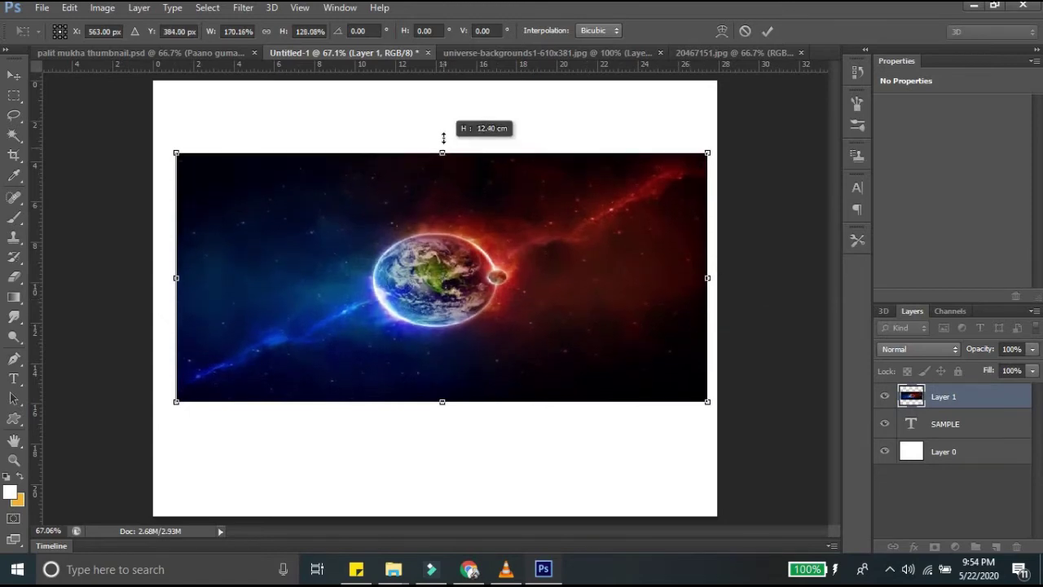
{"action": "left_click_drag", "start_coordinate": [467, 282], "coordinate": [466, 279]}
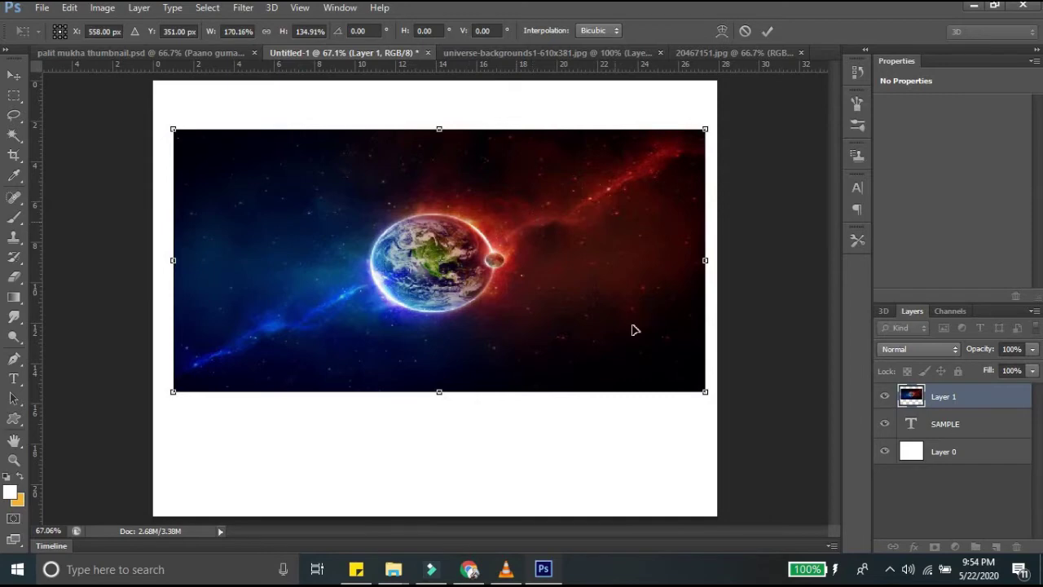
{"action": "left_click_drag", "start_coordinate": [706, 263], "coordinate": [708, 266]}
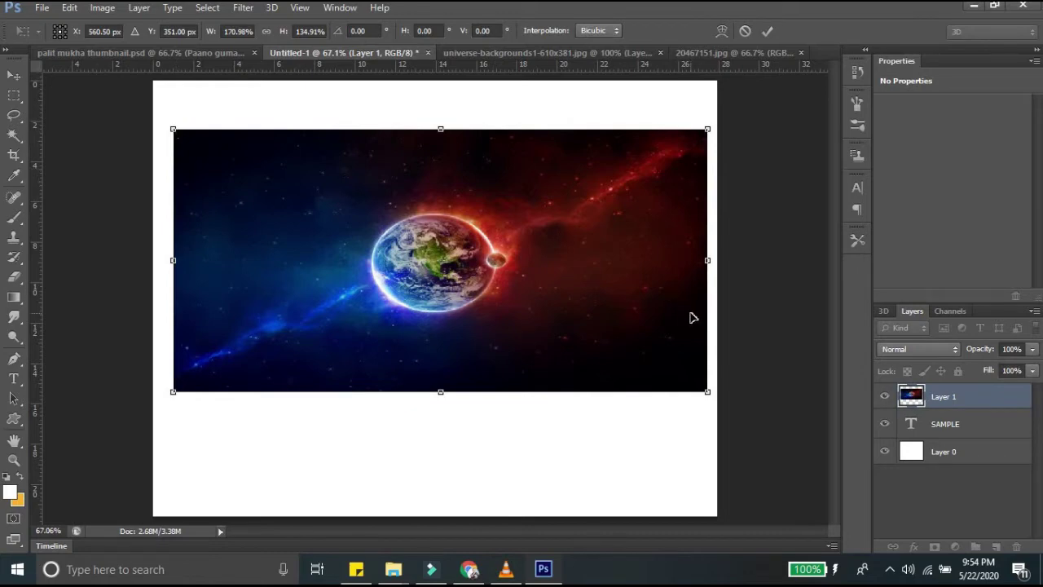
{"action": "key", "text": "Return"}
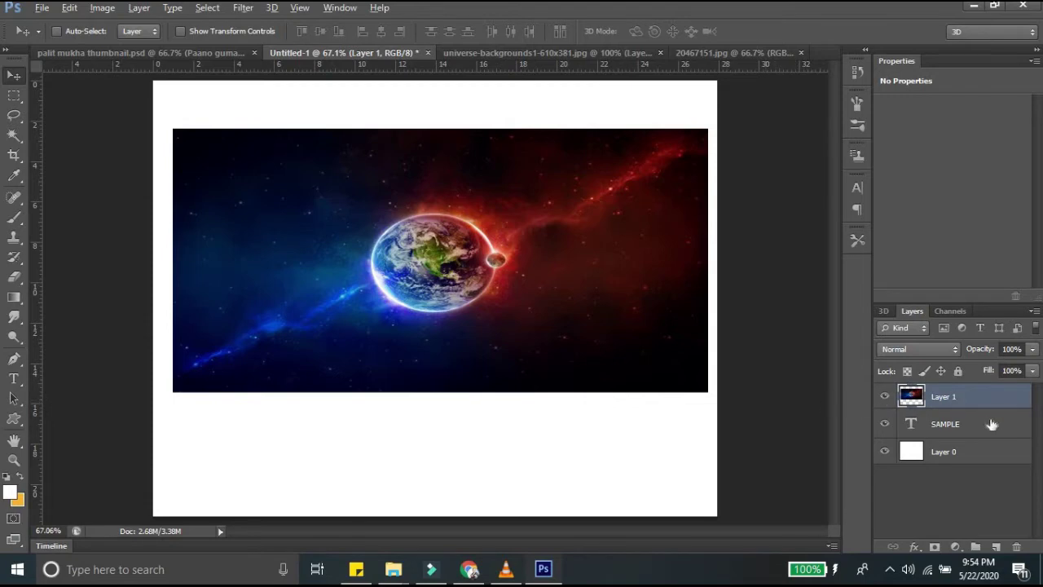
Step: Clip Layer 1's Earth image to the SAMPLE text, then zoom the view to 100%
{"action": "left_click_drag", "start_coordinate": [991, 402], "coordinate": [990, 401]}
{"action": "left_click_drag", "start_coordinate": [991, 401], "coordinate": [989, 407]}
{"action": "left_click", "coordinate": [990, 406], "text": "alt"}
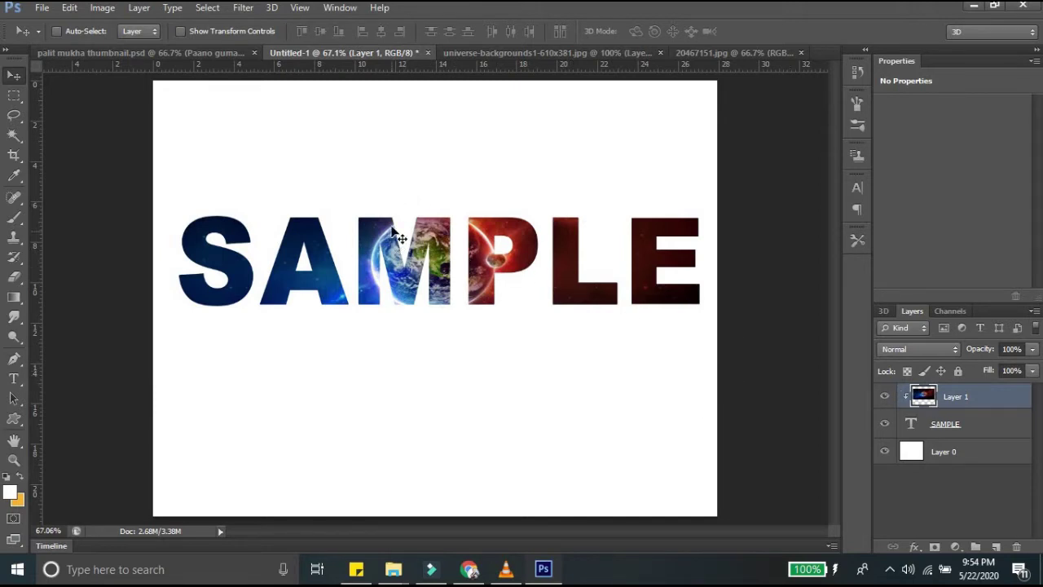
{"action": "left_click", "coordinate": [14, 461]}
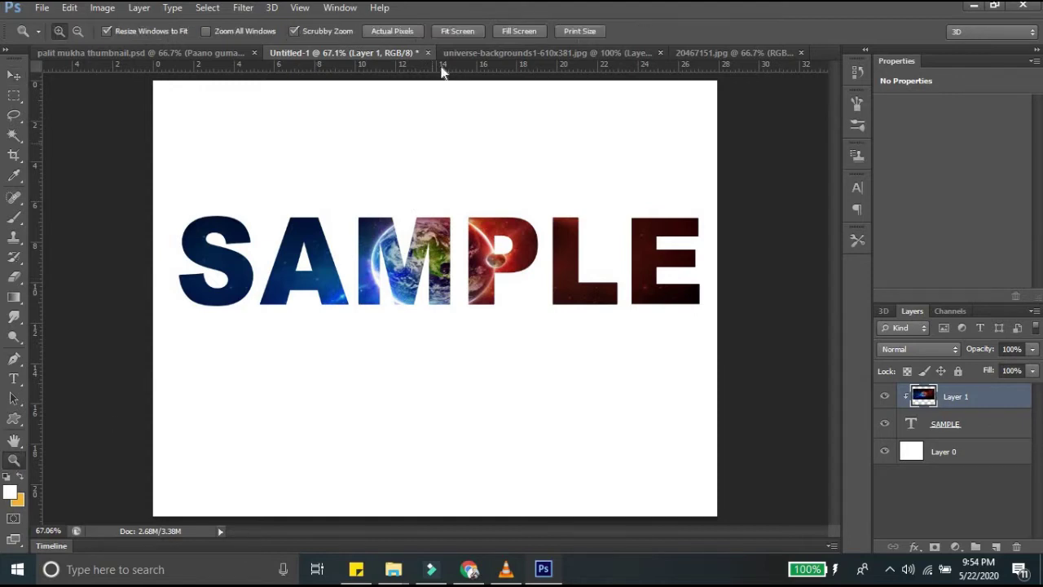
{"action": "left_click", "coordinate": [458, 144]}
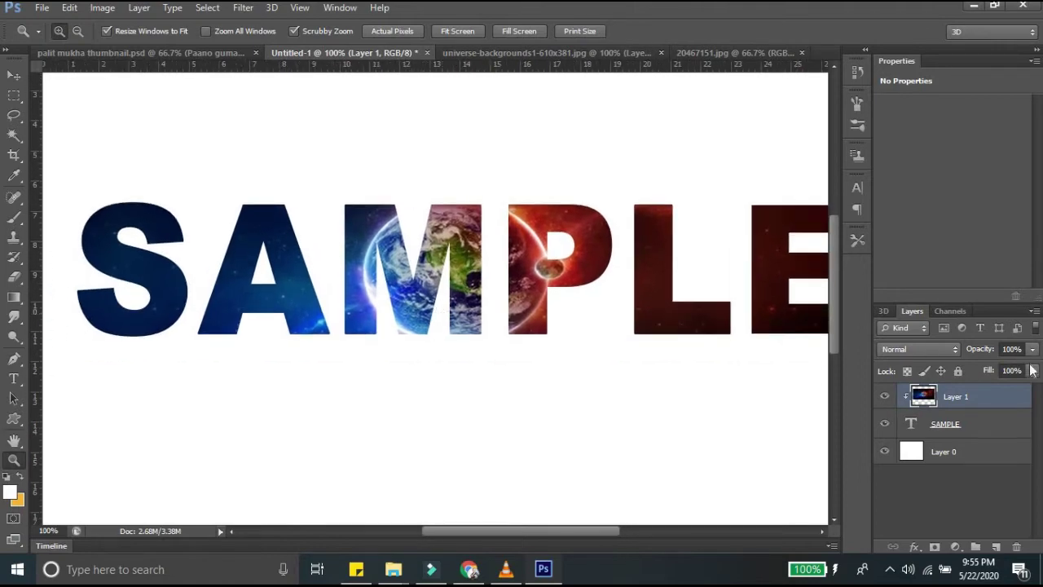
Step: Open the Layer Style blending options for the SAMPLE text layer
{"action": "left_click", "coordinate": [975, 427]}
{"action": "right_click", "coordinate": [975, 430]}
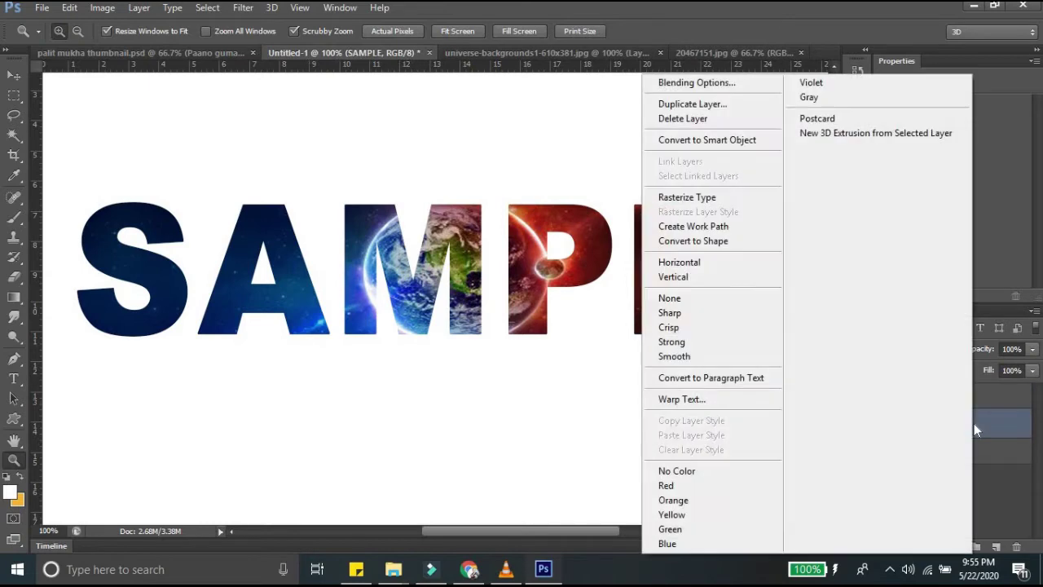
{"action": "left_click", "coordinate": [721, 84]}
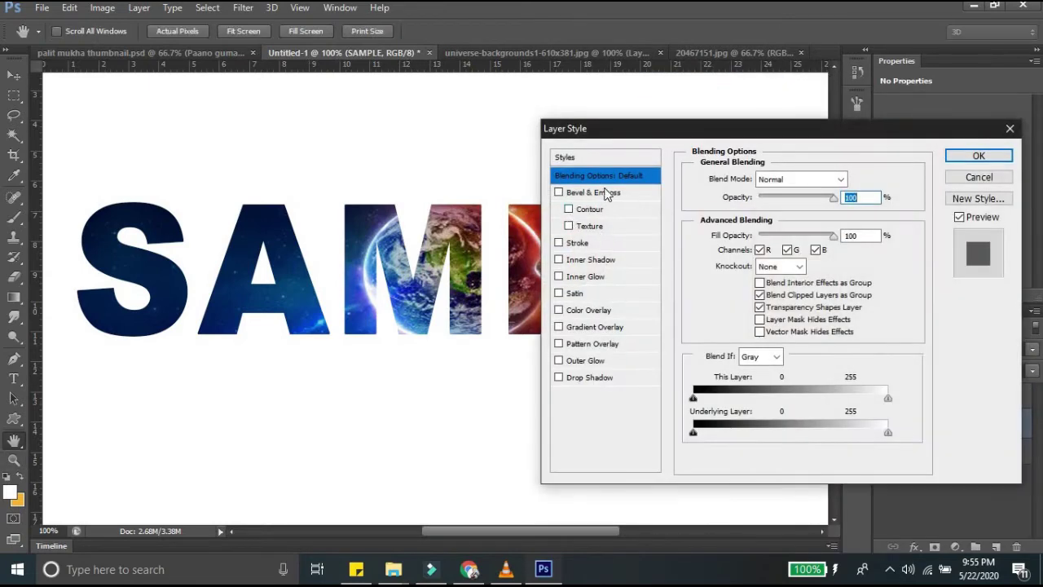
{"action": "left_click_drag", "start_coordinate": [630, 137], "coordinate": [673, 88]}
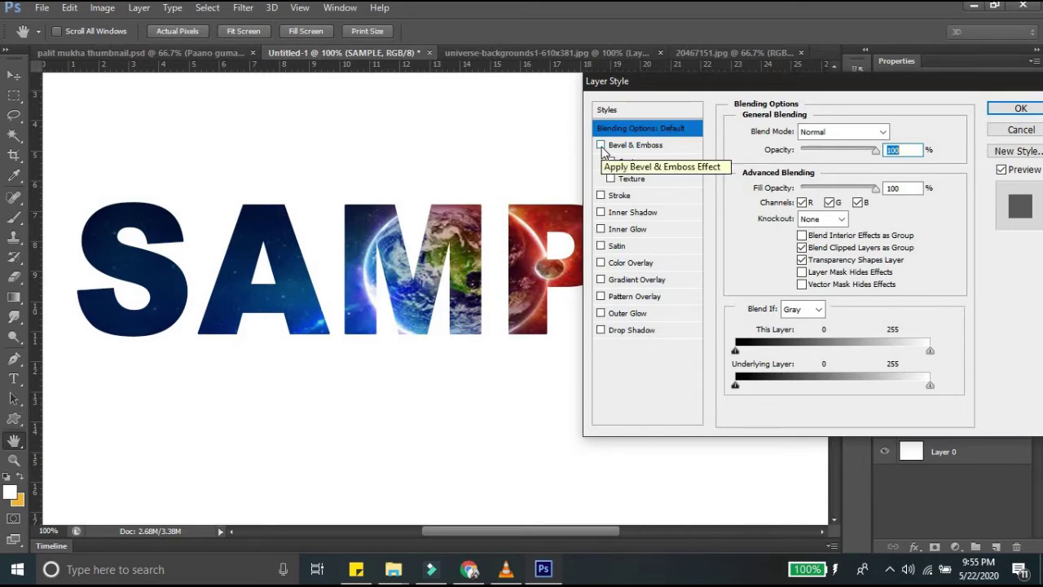
Step: Add Bevel & Emboss with about 348% depth, 6 px size and slightly raised soften
{"action": "left_click", "coordinate": [601, 145]}
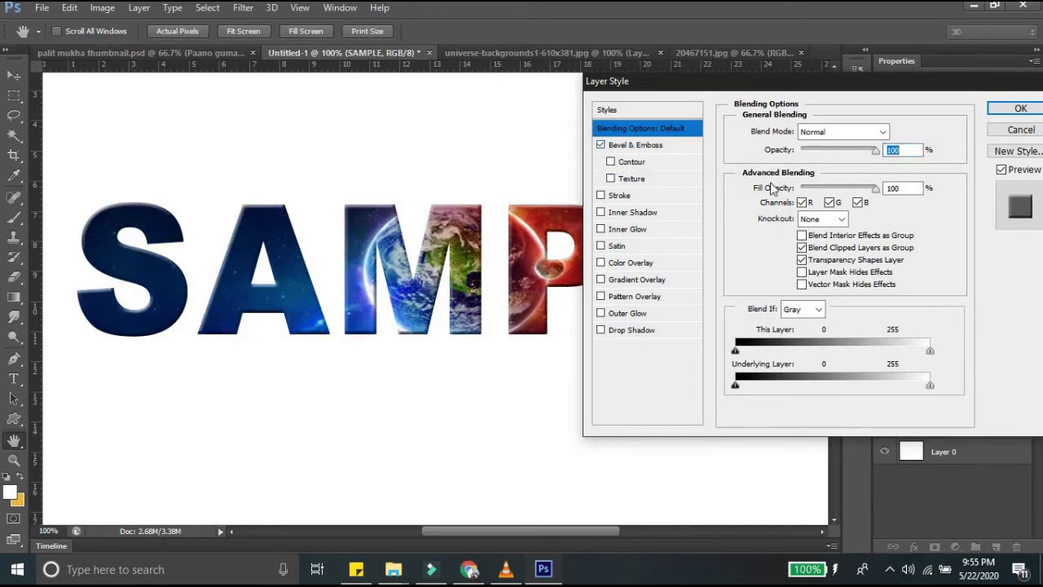
{"action": "left_click", "coordinate": [644, 148]}
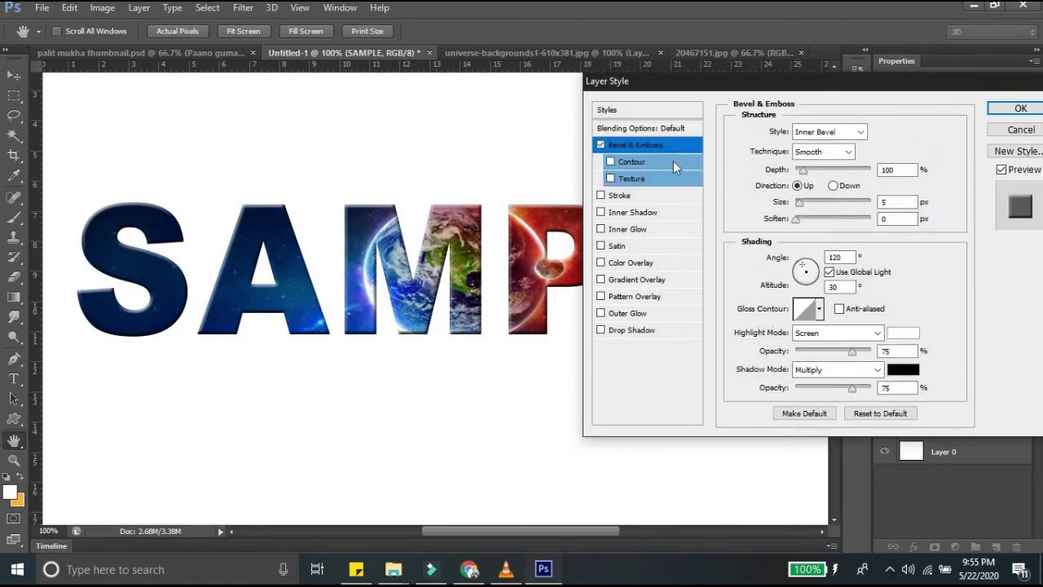
{"action": "left_click", "coordinate": [803, 171]}
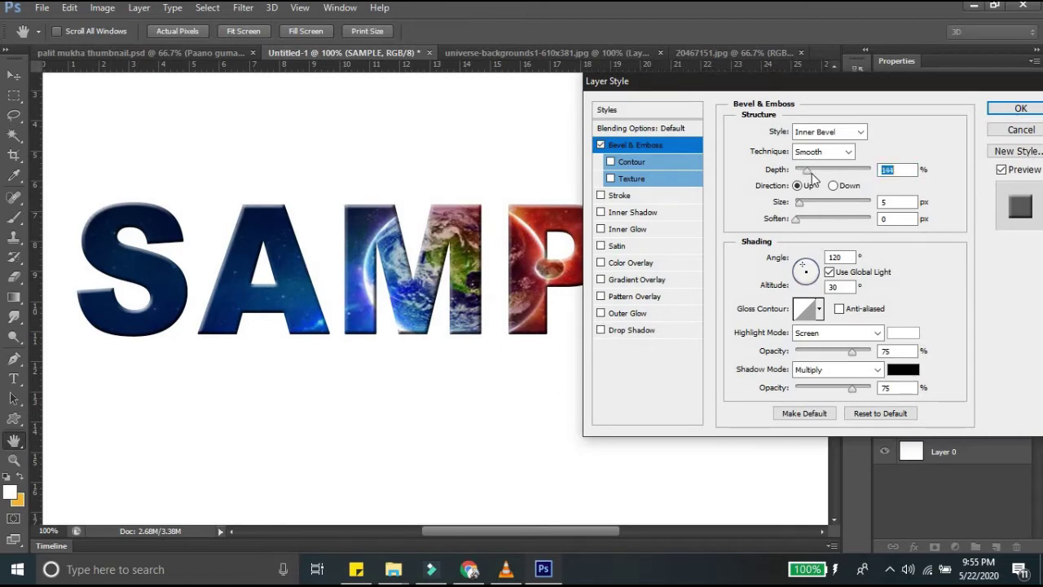
{"action": "left_click_drag", "start_coordinate": [803, 170], "coordinate": [822, 170]}
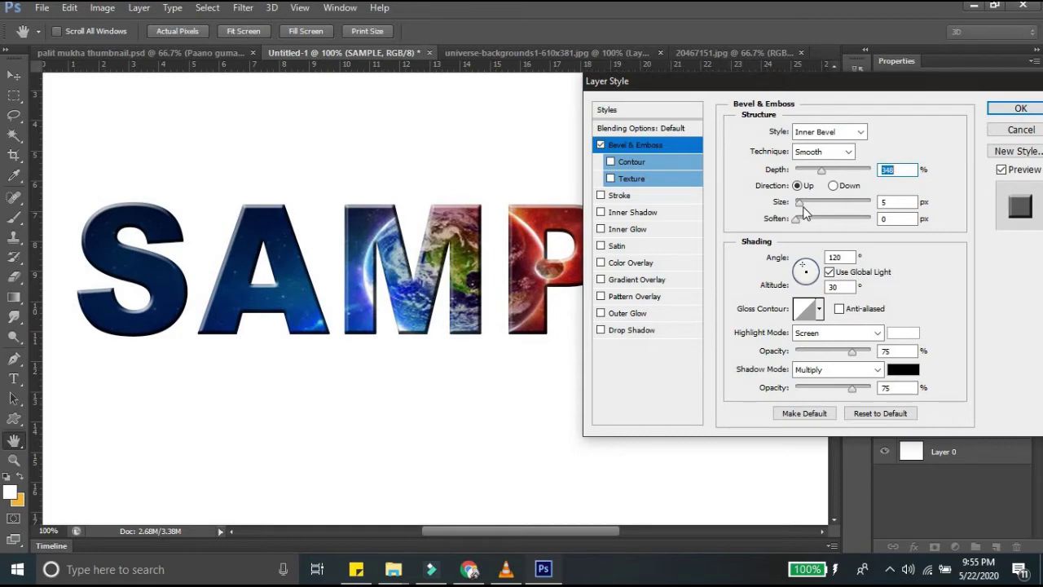
{"action": "left_click", "coordinate": [800, 204]}
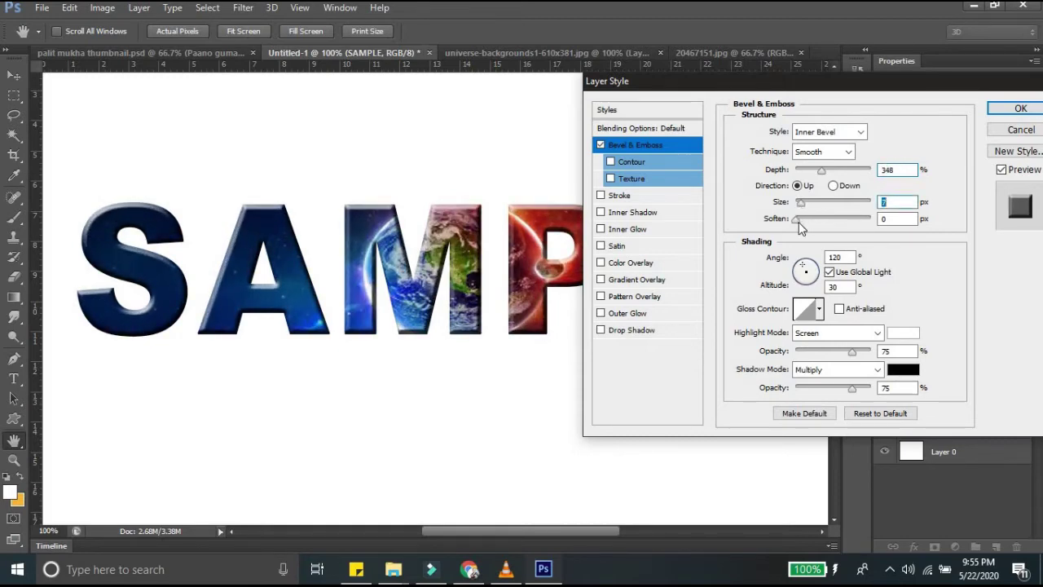
{"action": "left_click", "coordinate": [803, 221]}
{"action": "key", "text": "Up"}
{"action": "left_click_drag", "start_coordinate": [803, 207], "coordinate": [800, 206]}
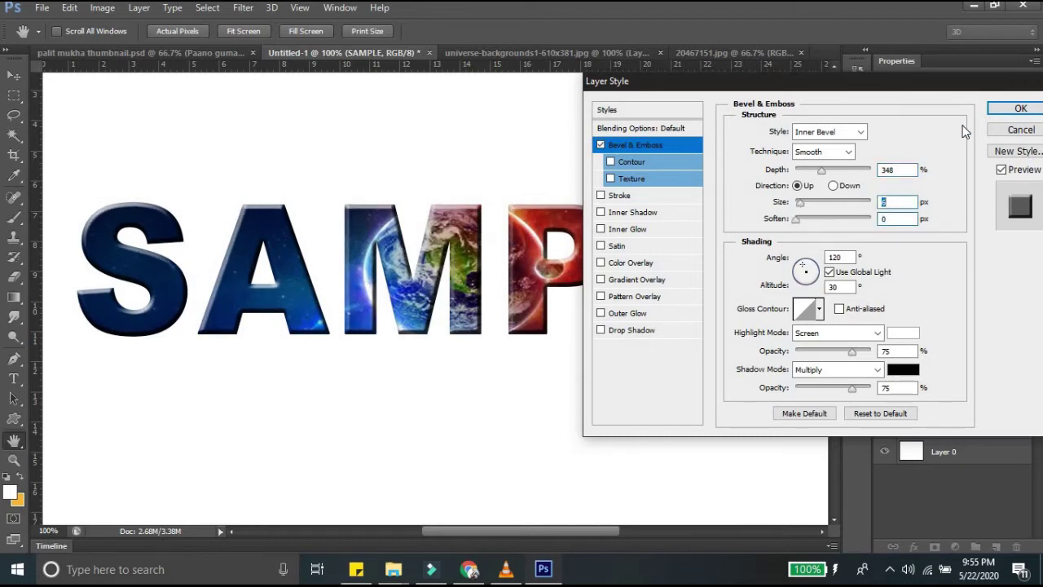
{"action": "left_click", "coordinate": [1019, 110]}
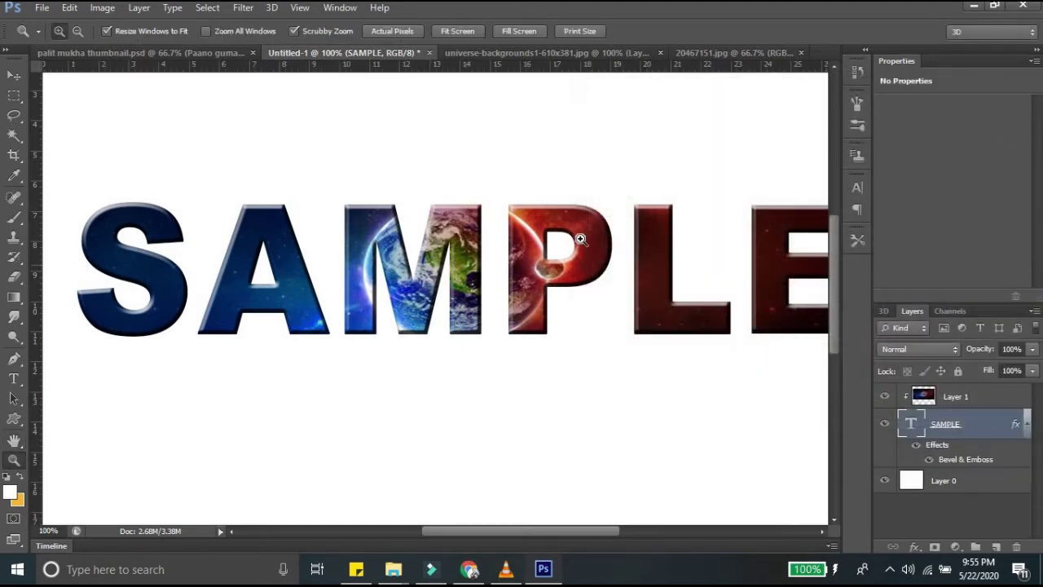
Step: Bring the orange bokeh image from 20467151.jpg in as Layer 2 beneath the SAMPLE layer
{"action": "left_click", "coordinate": [504, 34]}
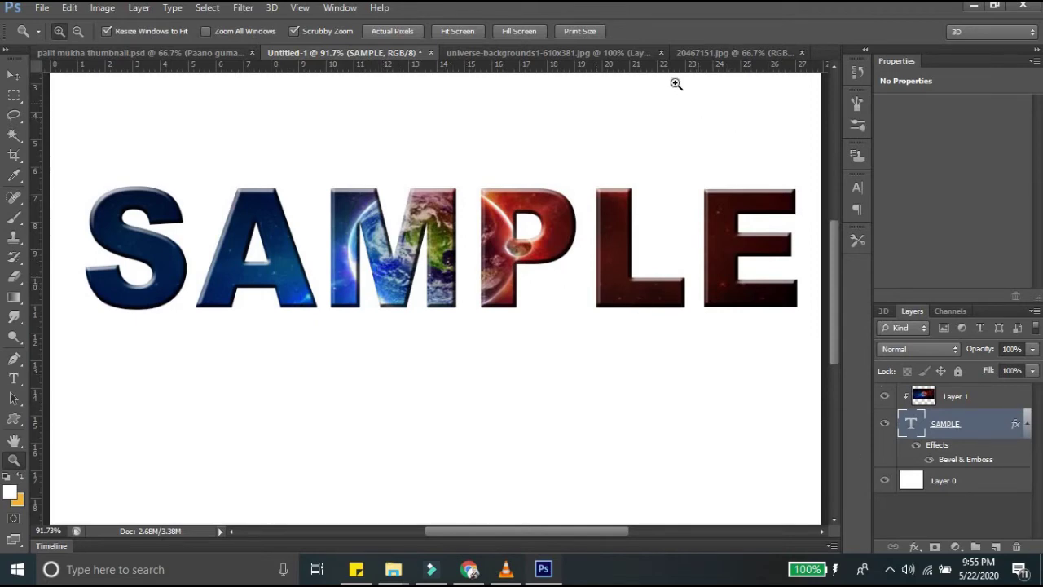
{"action": "left_click", "coordinate": [708, 54]}
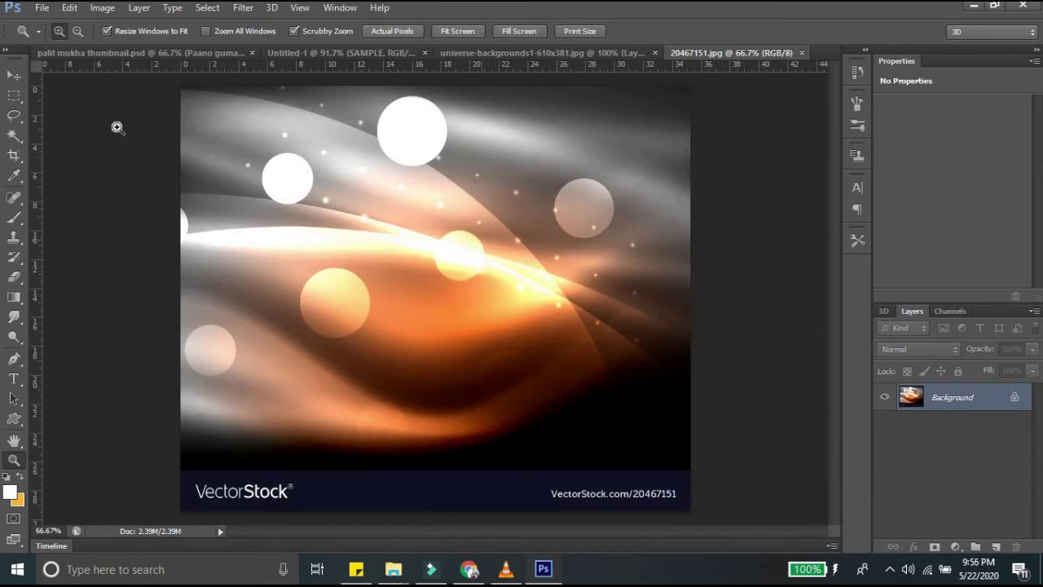
{"action": "left_click", "coordinate": [14, 76]}
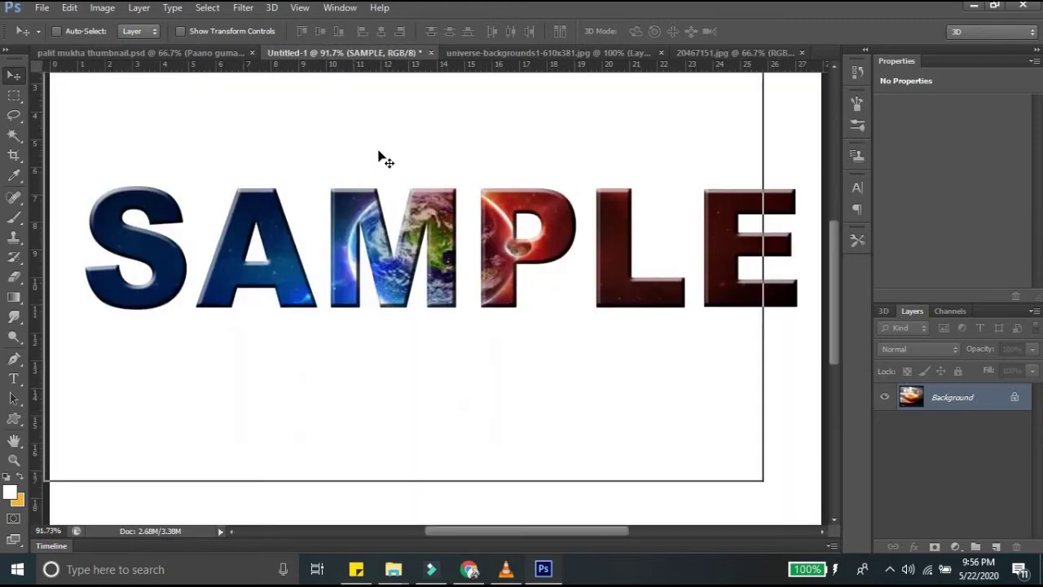
{"action": "left_click_drag", "start_coordinate": [355, 63], "coordinate": [383, 161]}
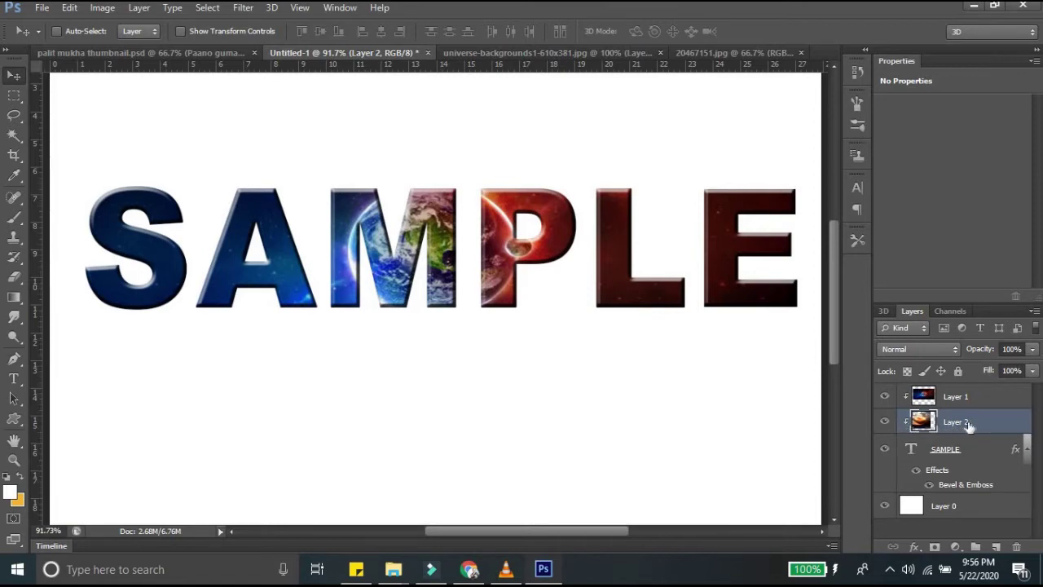
{"action": "left_click_drag", "start_coordinate": [968, 424], "coordinate": [966, 493]}
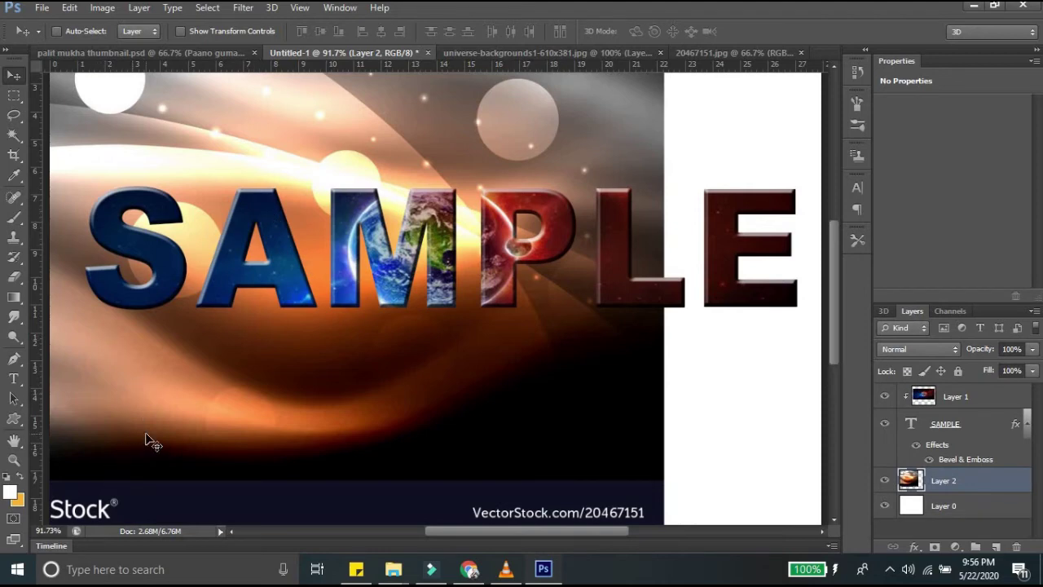
Step: Fit the canvas on screen and shift the orange background right and down to centre it
{"action": "left_click", "coordinate": [14, 461]}
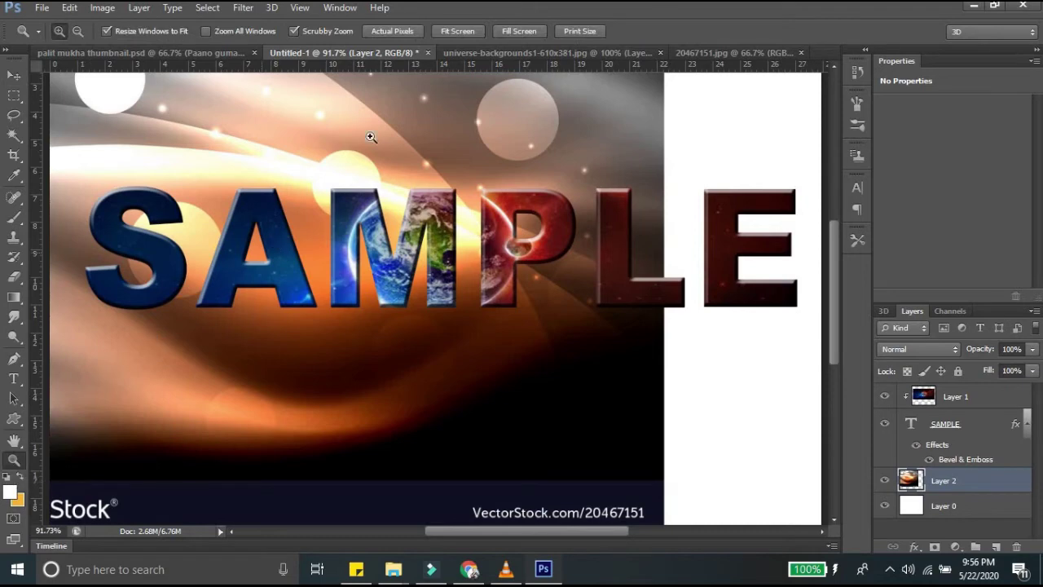
{"action": "left_click", "coordinate": [467, 32]}
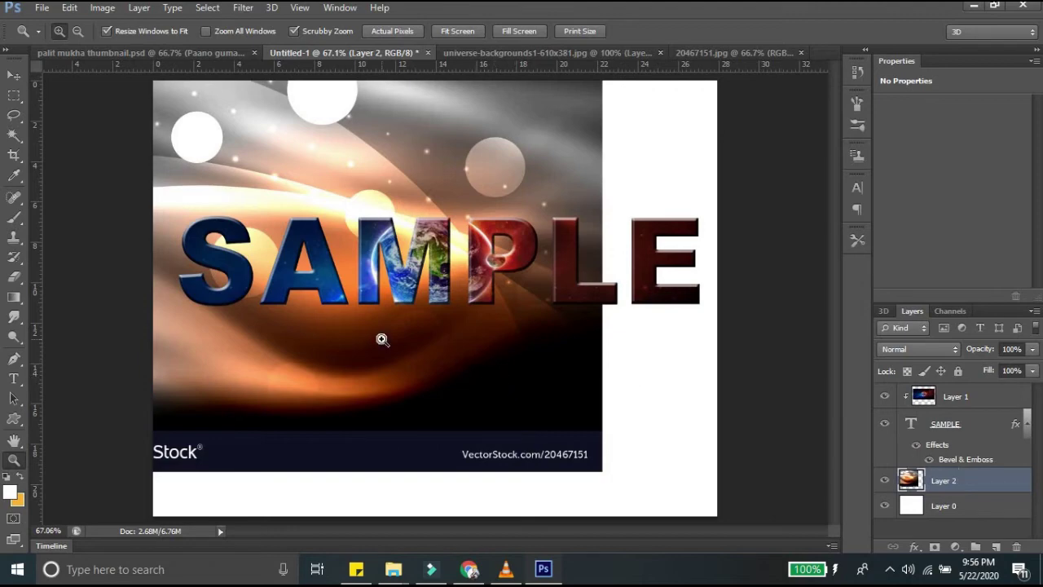
{"action": "left_click", "coordinate": [14, 75]}
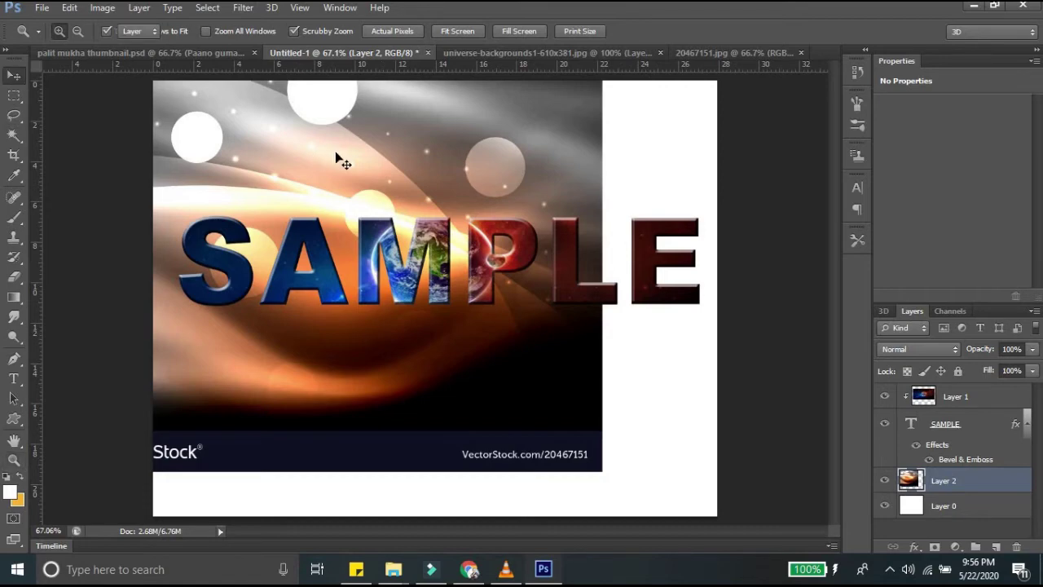
{"action": "left_click_drag", "start_coordinate": [336, 149], "coordinate": [430, 185]}
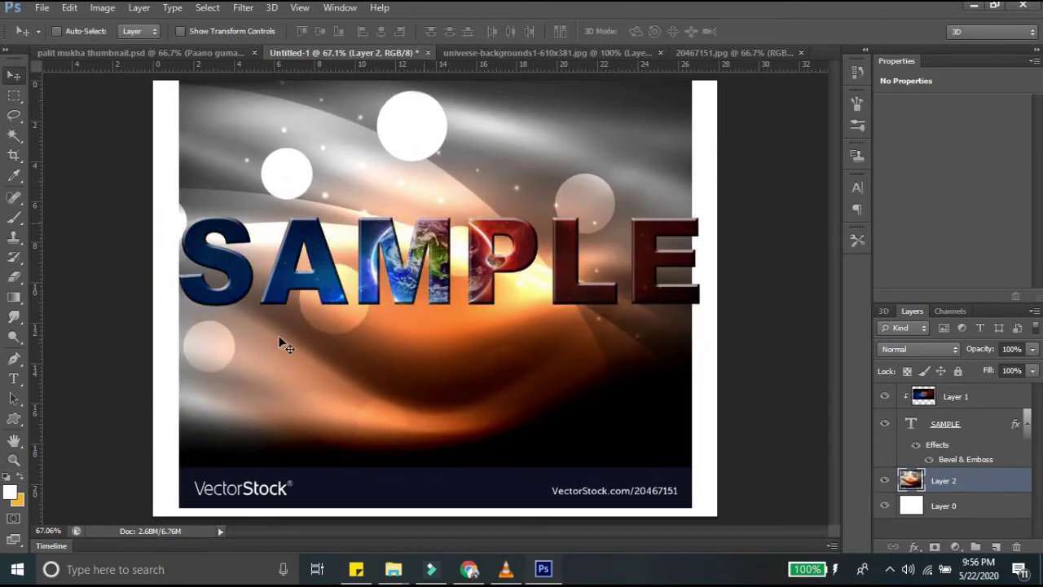
{"action": "left_click", "coordinate": [15, 96]}
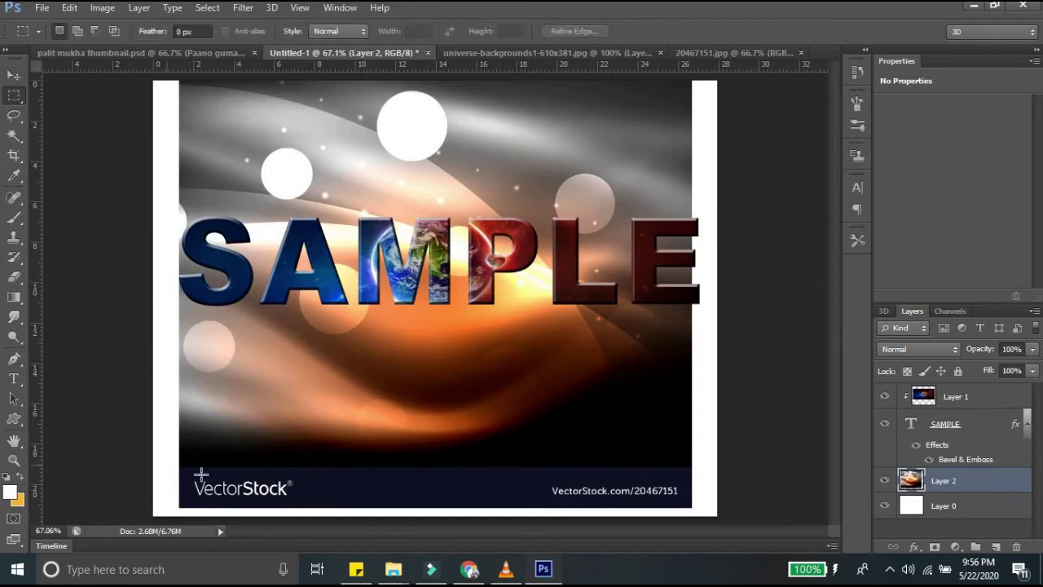
Step: Delete the VectorStock watermark strip along the bottom of the orange image
{"action": "left_click_drag", "start_coordinate": [166, 465], "coordinate": [752, 519]}
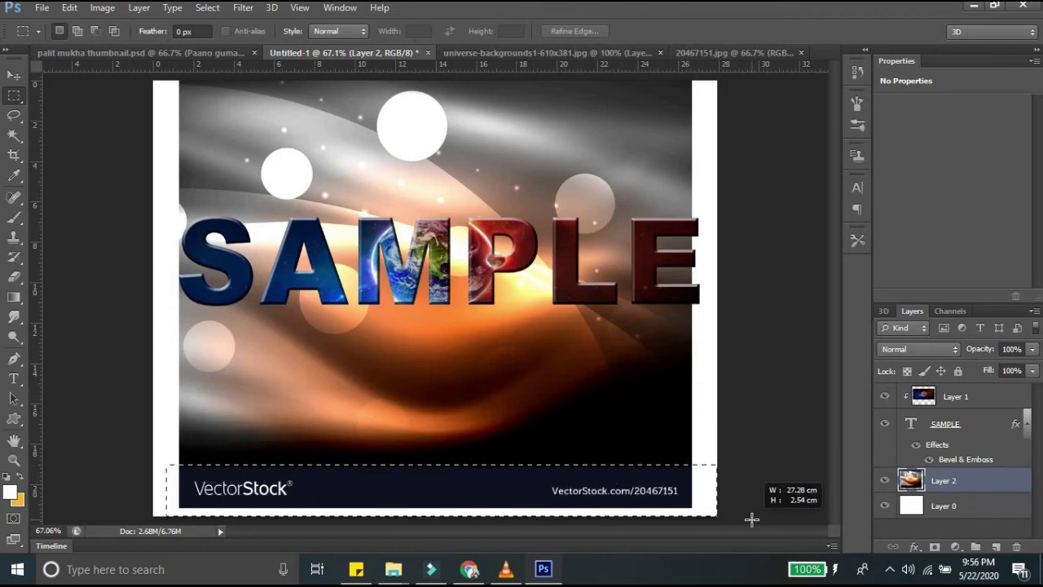
{"action": "key", "text": "Delete"}
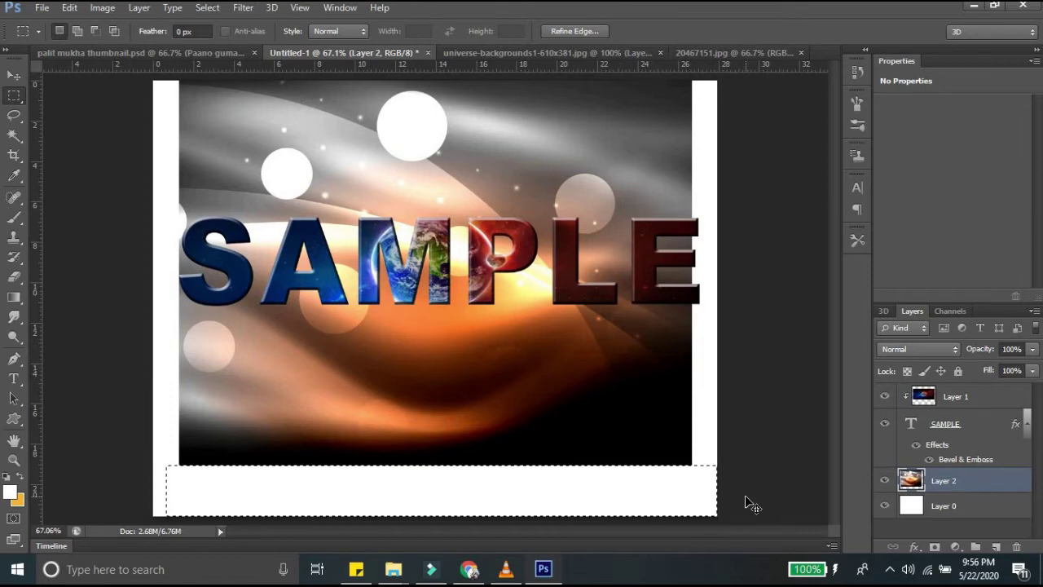
{"action": "left_click", "coordinate": [745, 495]}
Step: Nudge the orange background left and scale it up to fill the whole canvas
{"action": "left_click", "coordinate": [14, 76]}
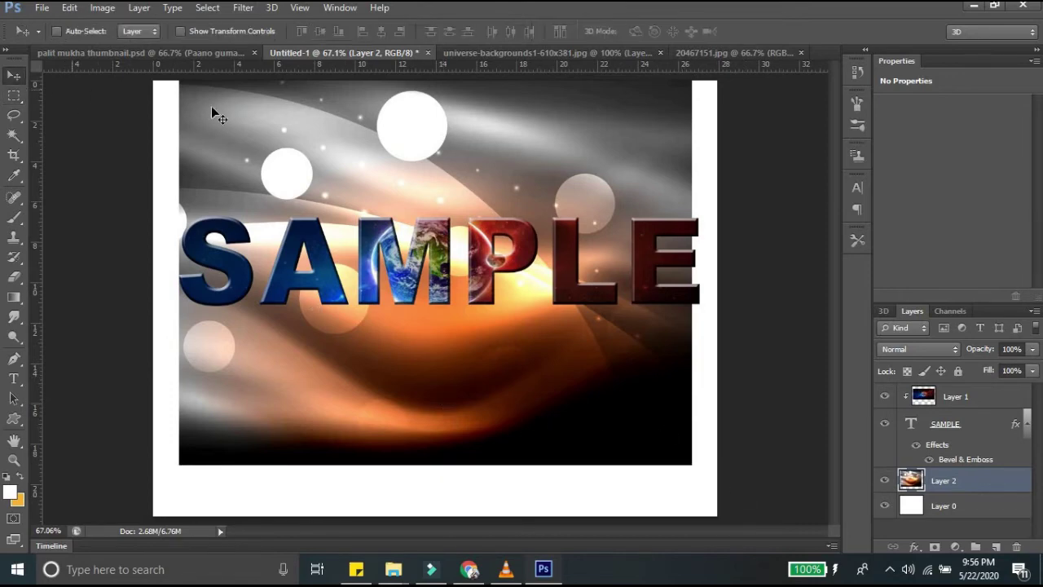
{"action": "left_click_drag", "start_coordinate": [277, 172], "coordinate": [260, 140]}
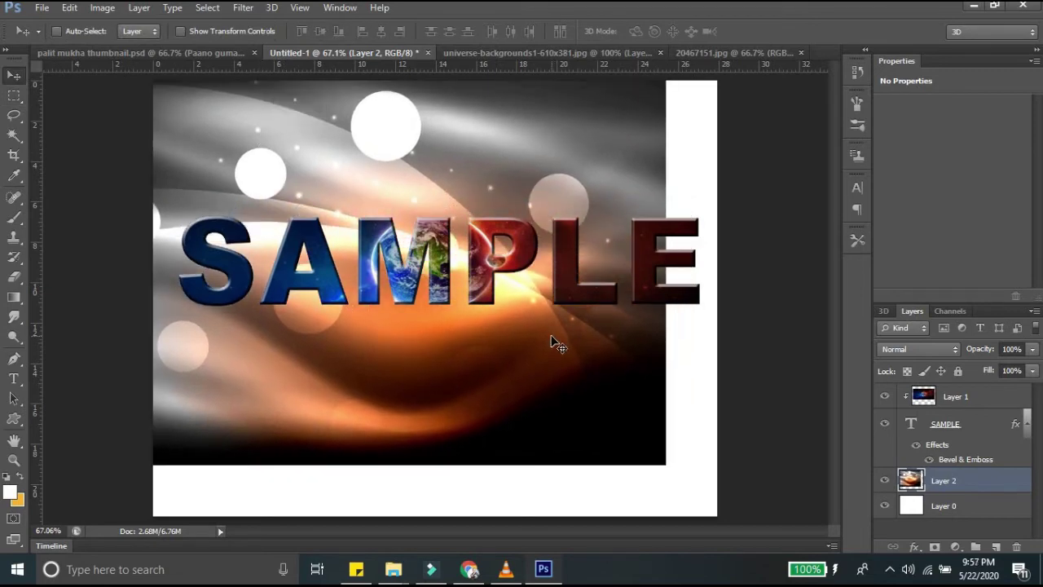
{"action": "key", "text": "ctrl+t"}
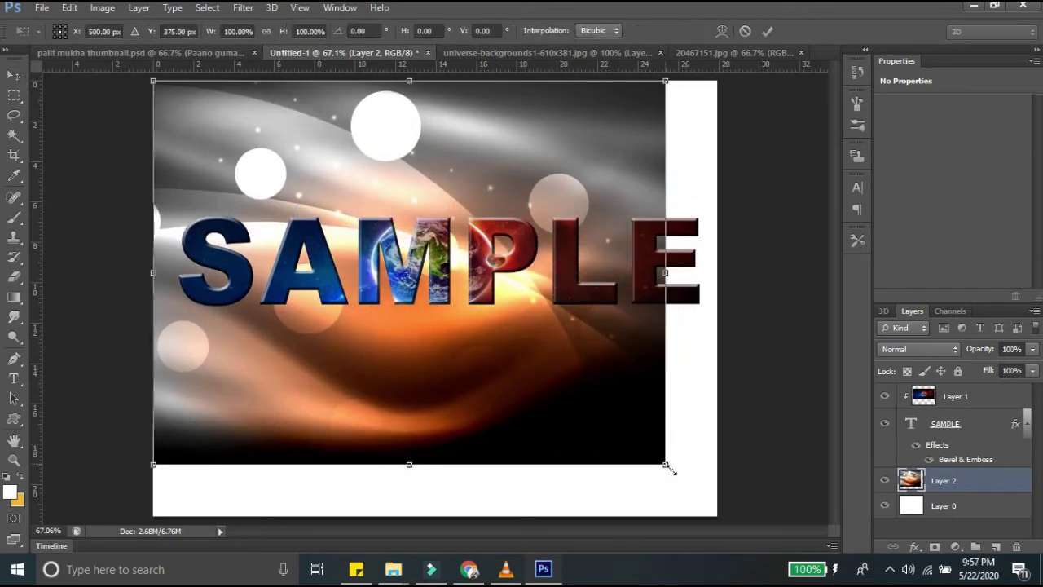
{"action": "left_click_drag", "start_coordinate": [675, 472], "coordinate": [725, 523]}
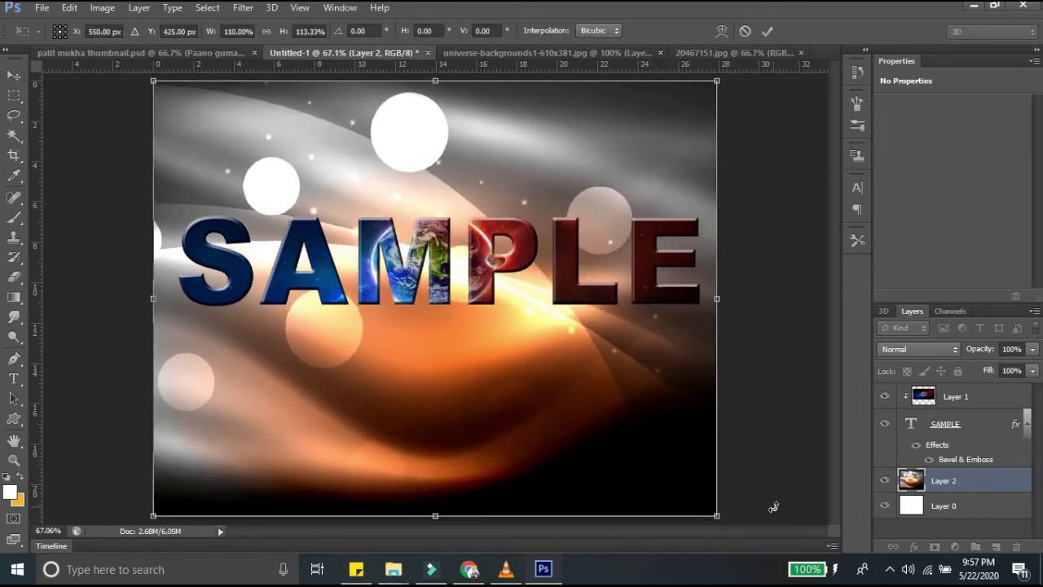
{"action": "key", "text": "Return"}
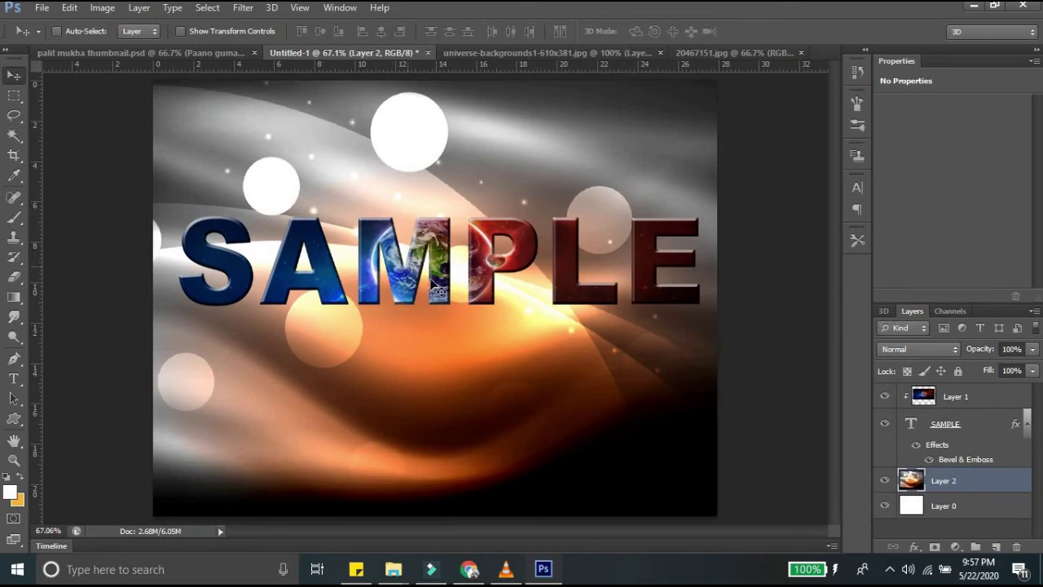
Step: Select SAMPLE with its Earth fill Layer 1 and nudge both down two arrow-key steps
{"action": "right_click", "coordinate": [440, 275]}
{"action": "left_click", "coordinate": [473, 283]}
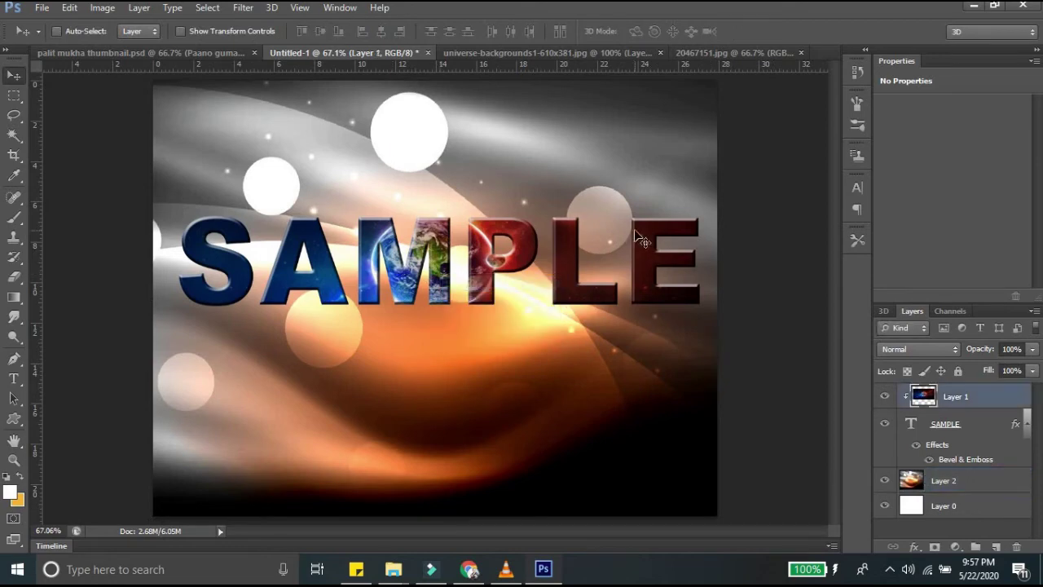
{"action": "left_click", "coordinate": [970, 425]}
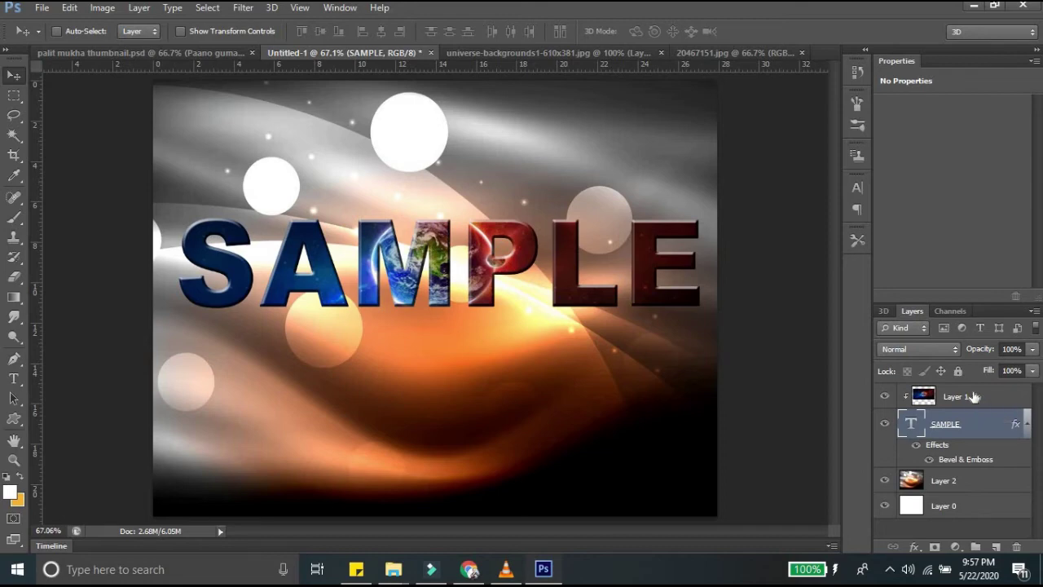
{"action": "left_click", "coordinate": [974, 396], "text": "shift"}
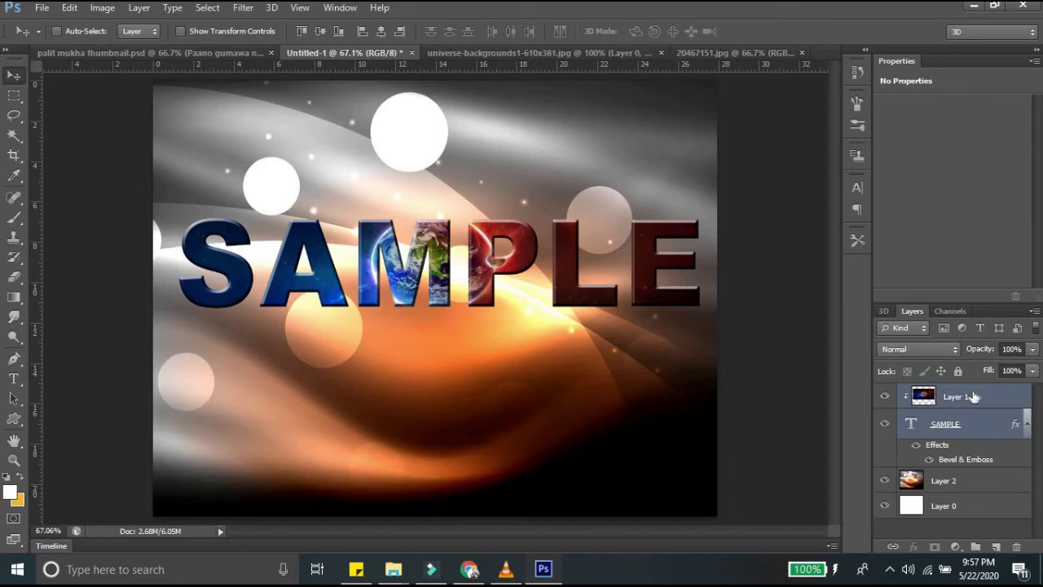
{"action": "key", "text": "Down"}
{"action": "key", "text": "Down"}
{"action": "key", "text": "Down"}
{"action": "key", "text": "Down"}
{"action": "key", "text": "Down"}
{"action": "key", "text": "Down"}
{"action": "key", "text": "Down"}
{"action": "key", "text": "Down"}
{"action": "key", "text": "Down"}
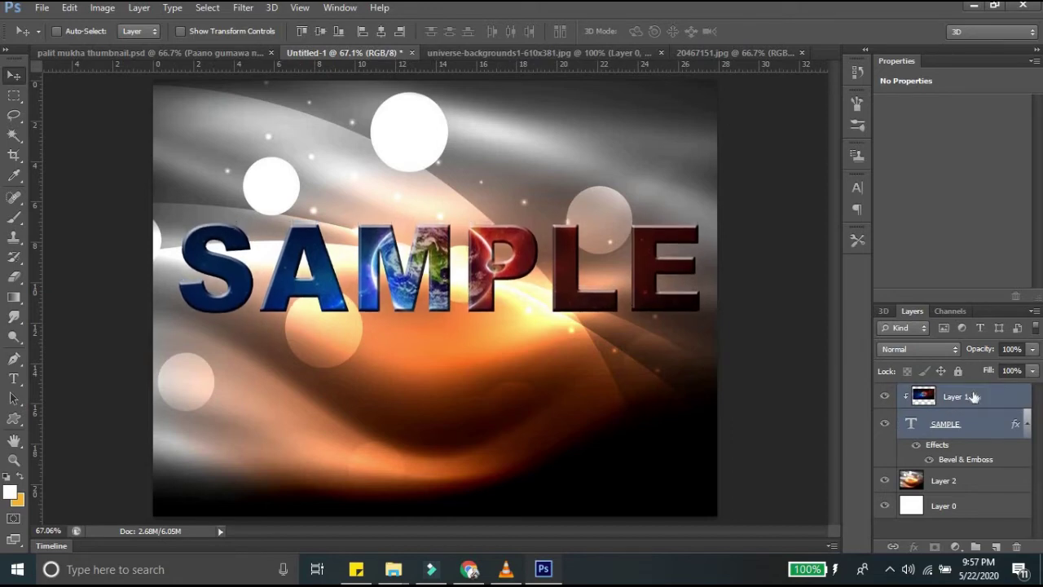
{"action": "key", "text": "Down"}
{"action": "key", "text": "Down"}
{"action": "key", "text": "Down"}
{"action": "key", "text": "Down"}
{"action": "key", "text": "Down"}
{"action": "key", "text": "Down"}
{"action": "key", "text": "Down"}
{"action": "key", "text": "Down"}
{"action": "key", "text": "Down"}
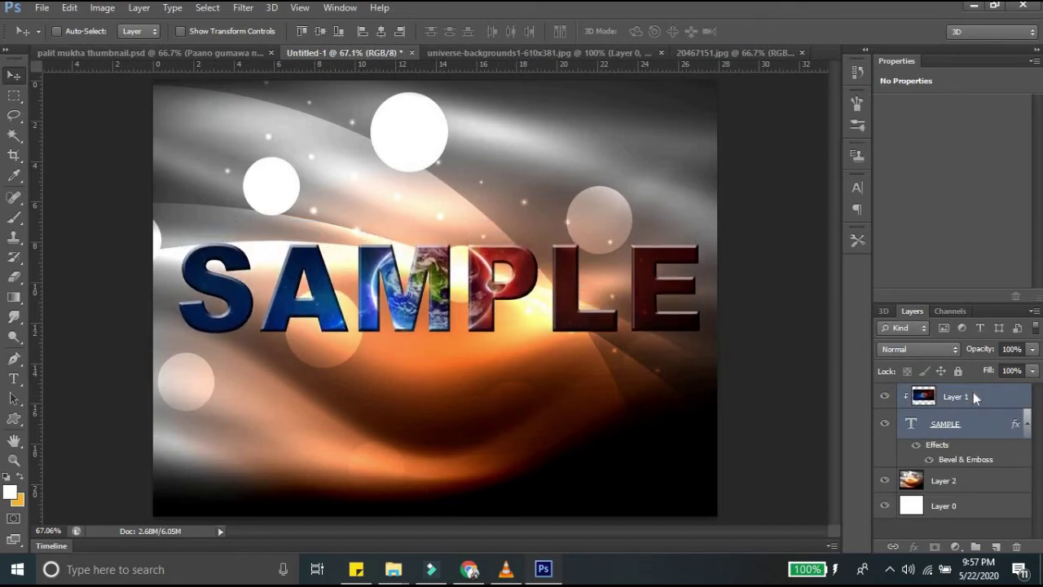
{"action": "left_click", "coordinate": [977, 402]}
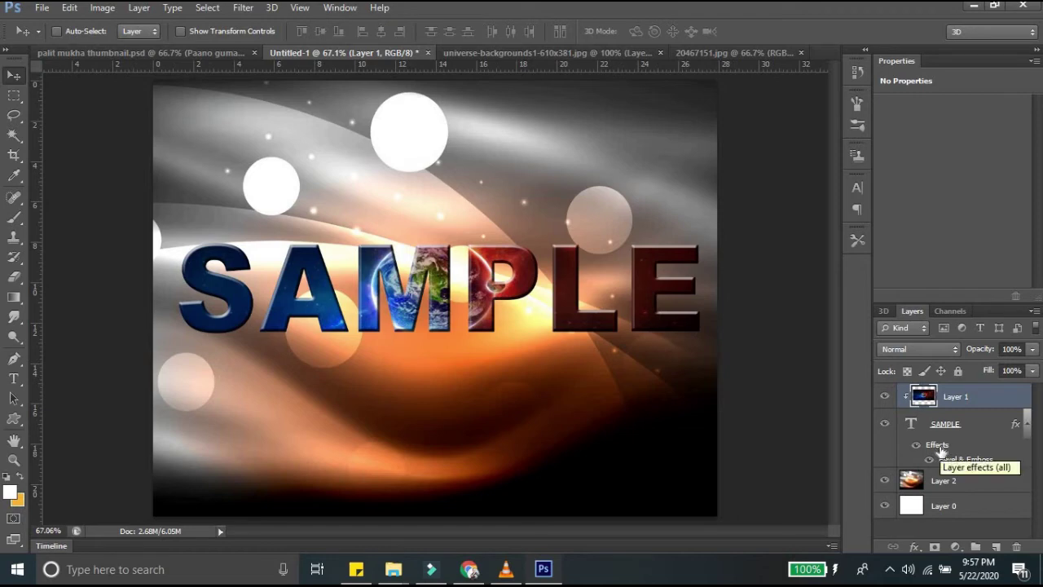
Step: Open the SAMPLE layer's Layer Style and enable Outer Glow
{"action": "left_click", "coordinate": [941, 450]}
{"action": "double_click", "coordinate": [940, 451]}
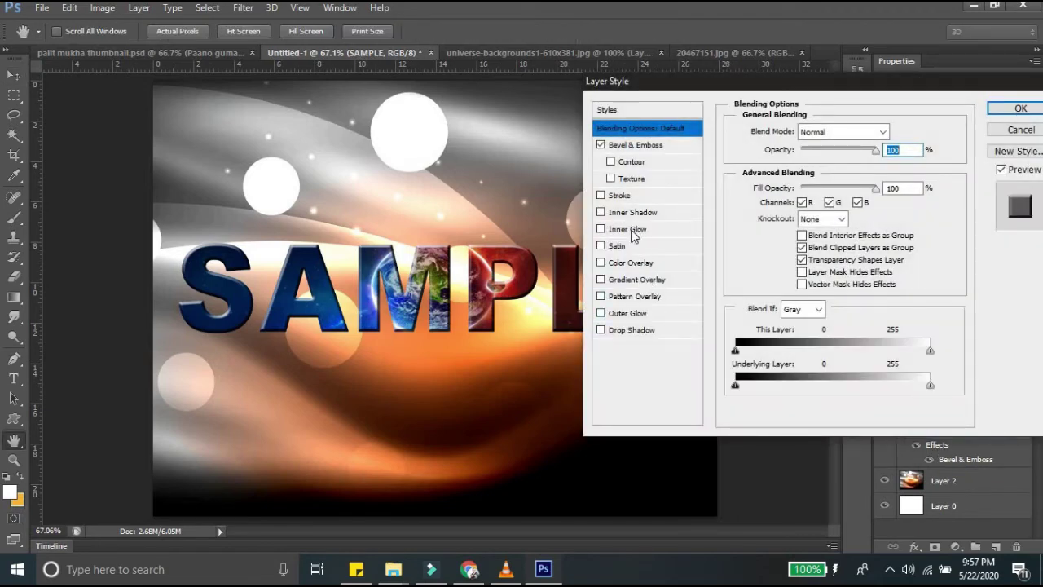
{"action": "left_click", "coordinate": [602, 314]}
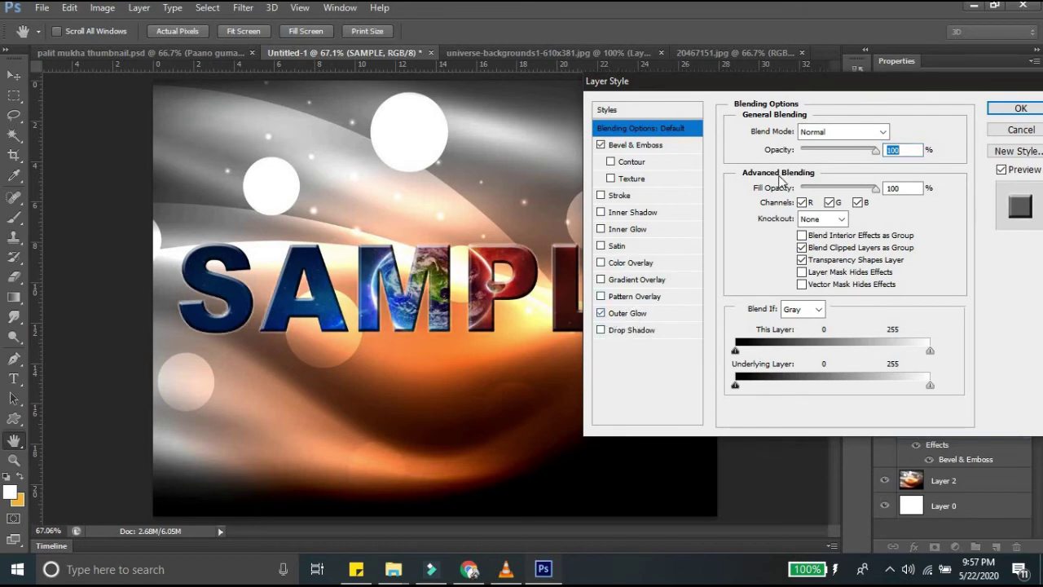
{"action": "mouse_move", "coordinate": [741, 74]}
{"action": "left_mouse_down"}
{"action": "mouse_move", "coordinate": [431, 220]}
{"action": "mouse_move", "coordinate": [225, 123]}
{"action": "left_mouse_up"}
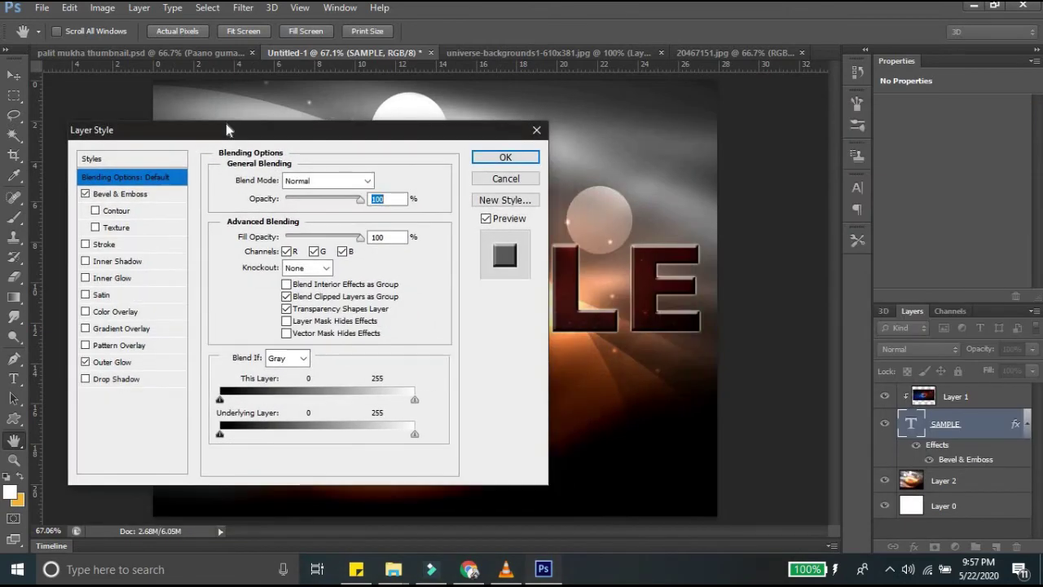
{"action": "left_click", "coordinate": [111, 363]}
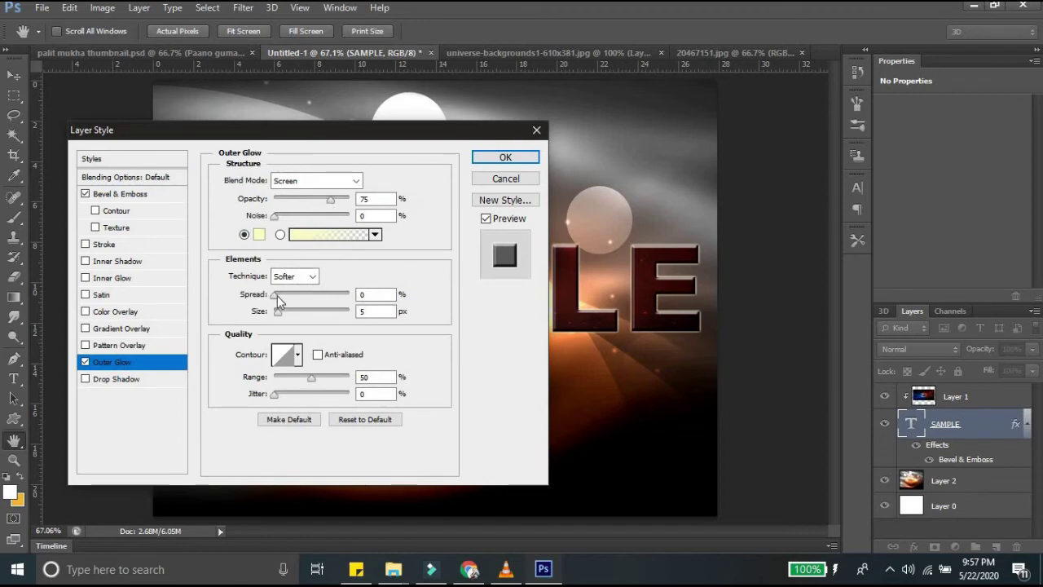
Step: Give the outer glow 20% spread and 81% opacity, and adjust its size
{"action": "left_click_drag", "start_coordinate": [277, 296], "coordinate": [285, 302]}
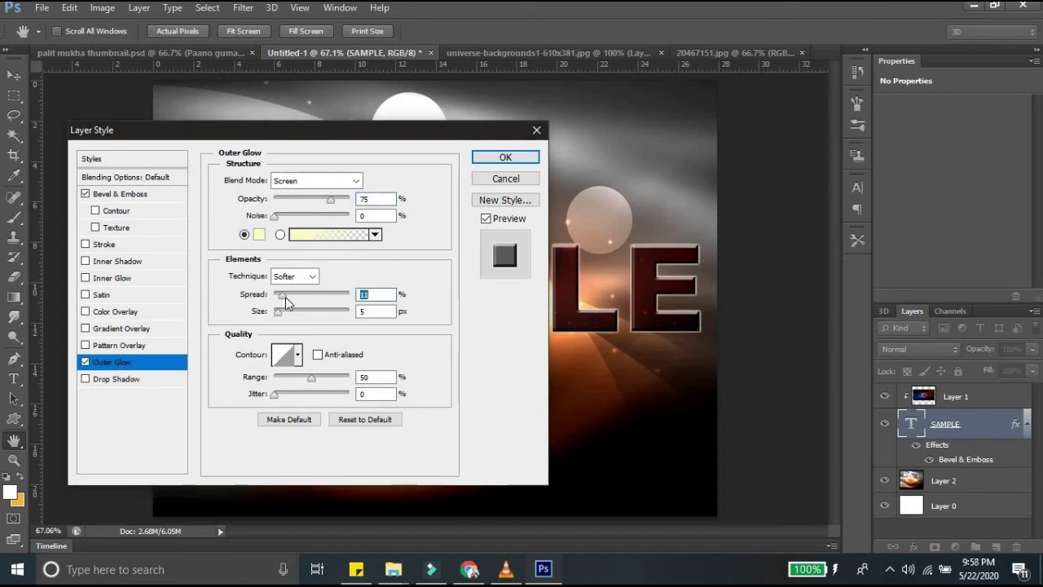
{"action": "left_click", "coordinate": [334, 201]}
{"action": "left_click_drag", "start_coordinate": [279, 314], "coordinate": [281, 313]}
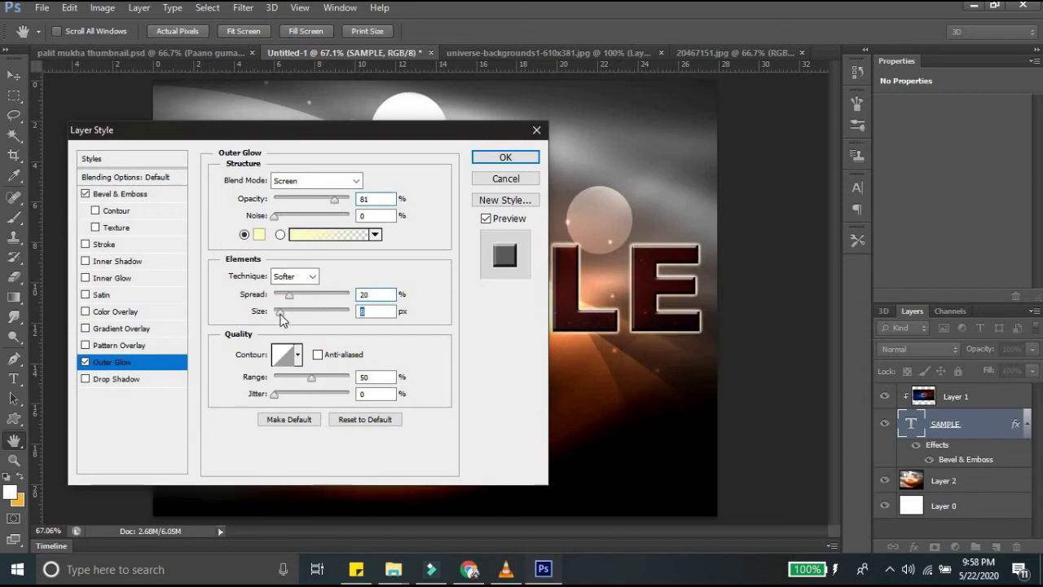
{"action": "left_click_drag", "start_coordinate": [322, 142], "coordinate": [829, 421]}
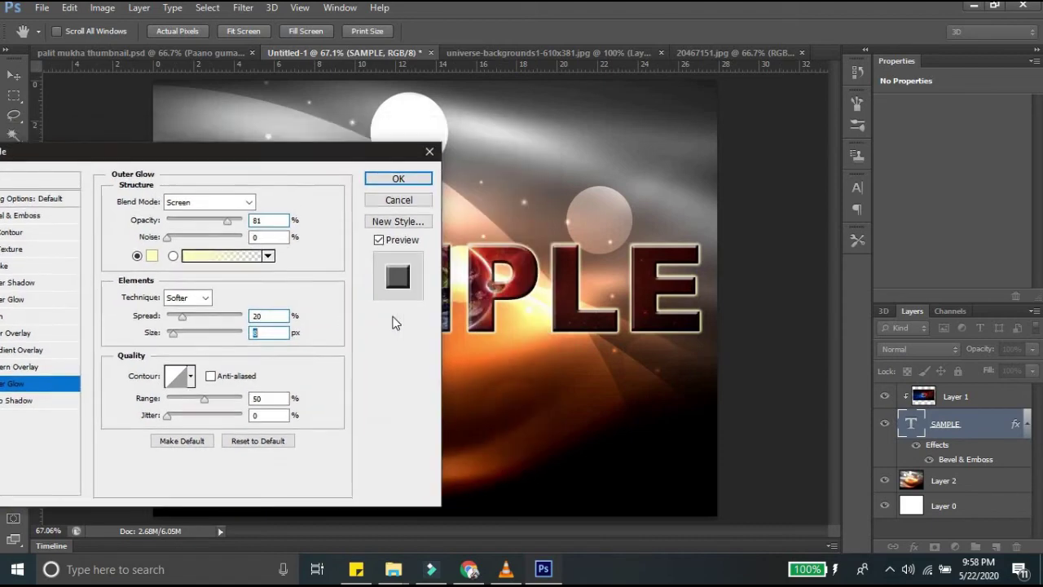
{"action": "left_click_drag", "start_coordinate": [759, 408], "coordinate": [708, 121]}
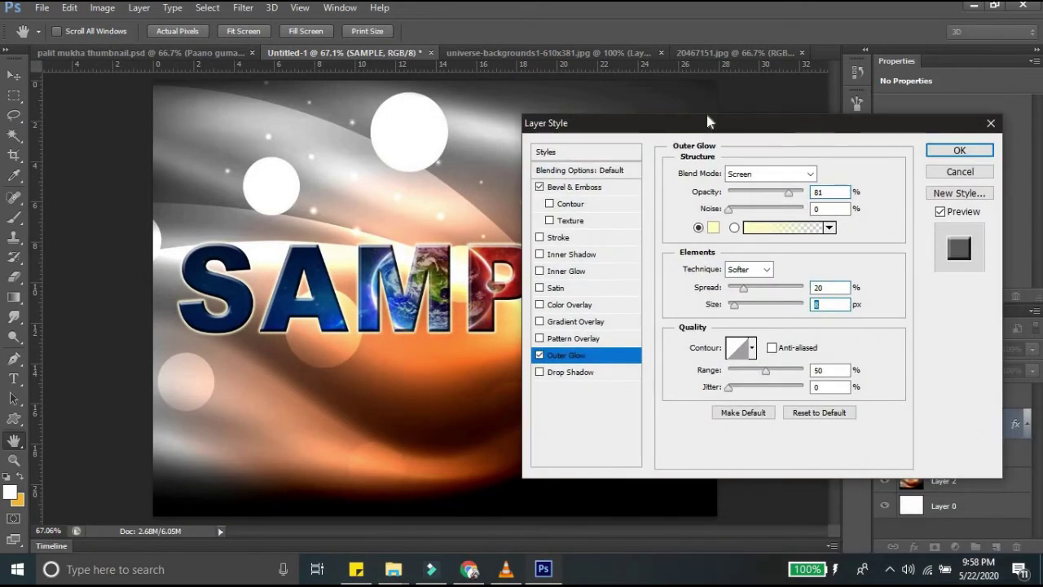
{"action": "left_click_drag", "start_coordinate": [764, 92], "coordinate": [846, 66]}
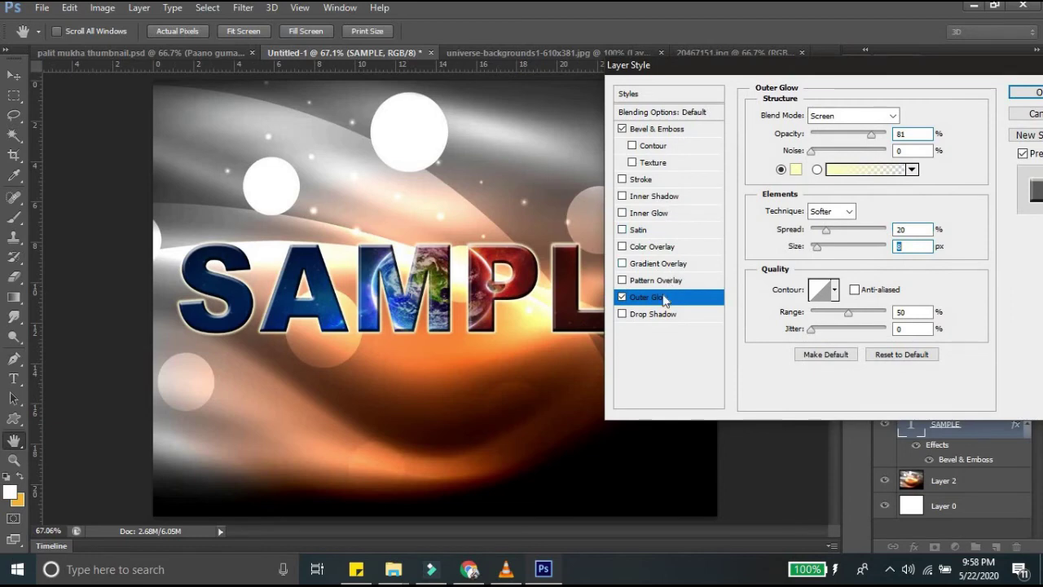
Step: Enable Drop Shadow on SAMPLE with 19 px distance and 5 px size
{"action": "left_click", "coordinate": [648, 315]}
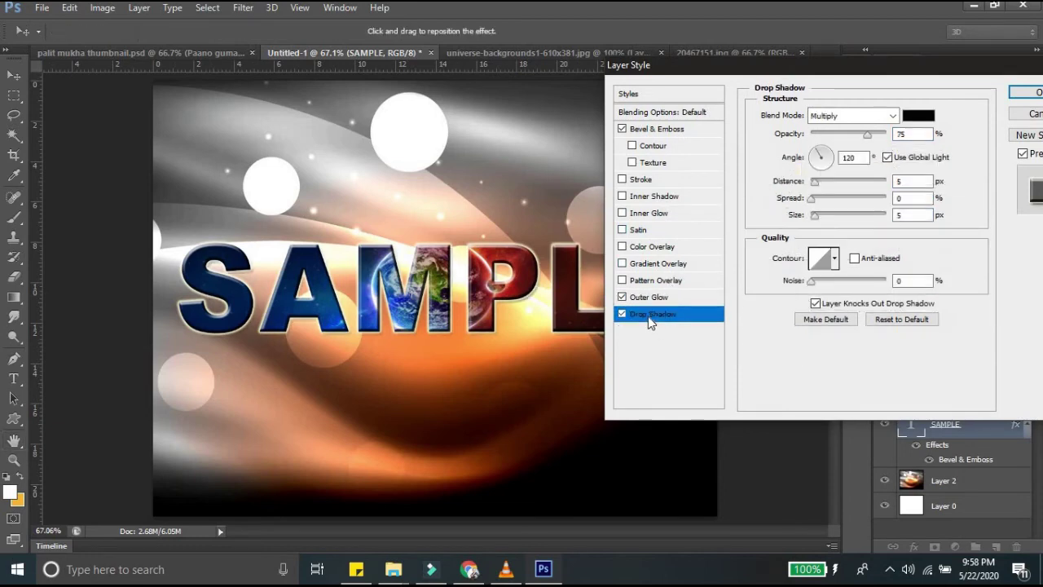
{"action": "left_click_drag", "start_coordinate": [727, 74], "coordinate": [835, 113]}
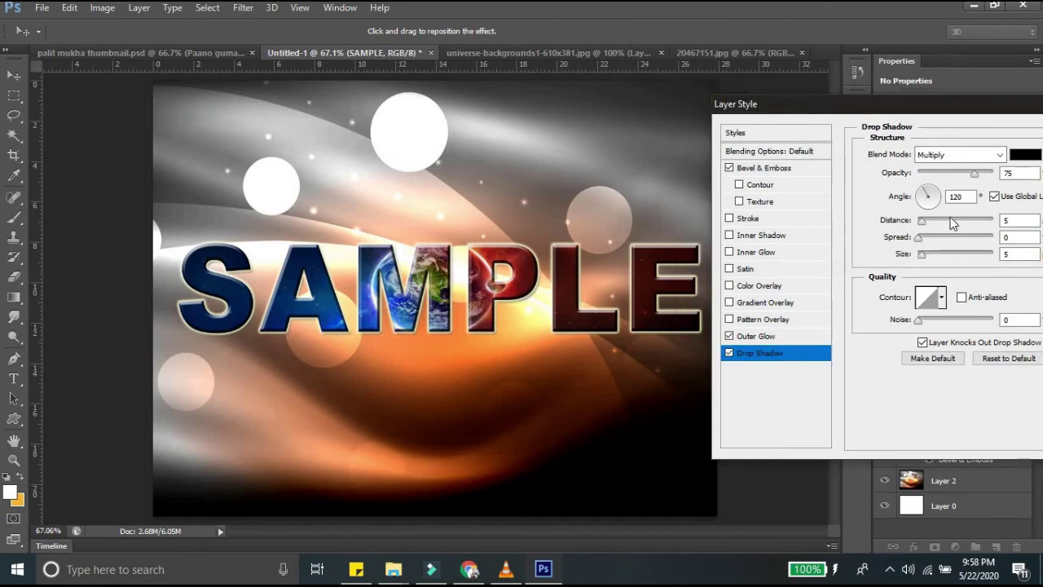
{"action": "left_click_drag", "start_coordinate": [923, 229], "coordinate": [935, 228]}
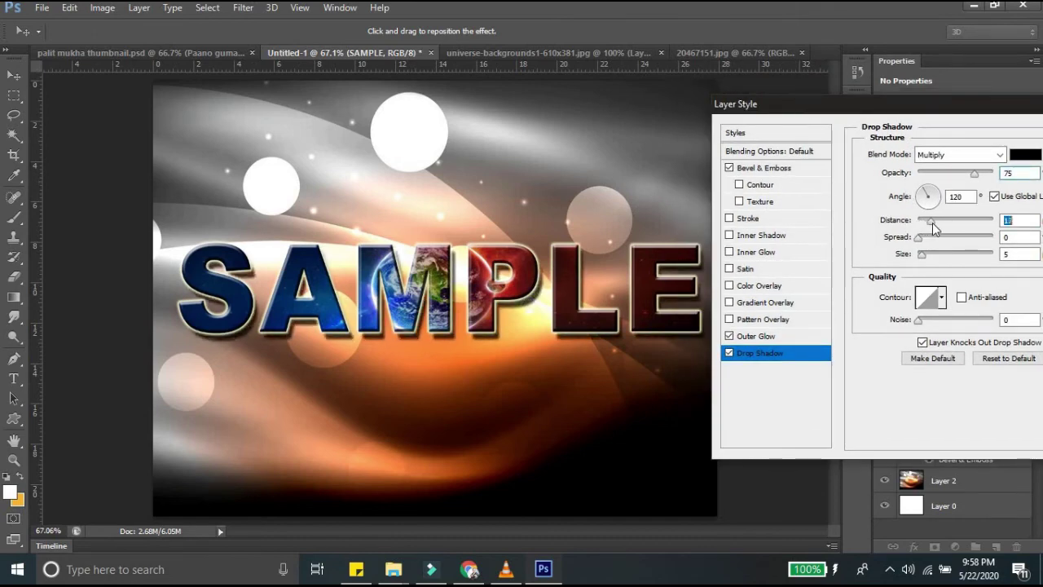
{"action": "mouse_move", "coordinate": [955, 106]}
{"action": "left_mouse_down"}
{"action": "mouse_move", "coordinate": [158, 107]}
{"action": "mouse_move", "coordinate": [846, 89]}
{"action": "mouse_move", "coordinate": [817, 76]}
{"action": "left_mouse_up"}
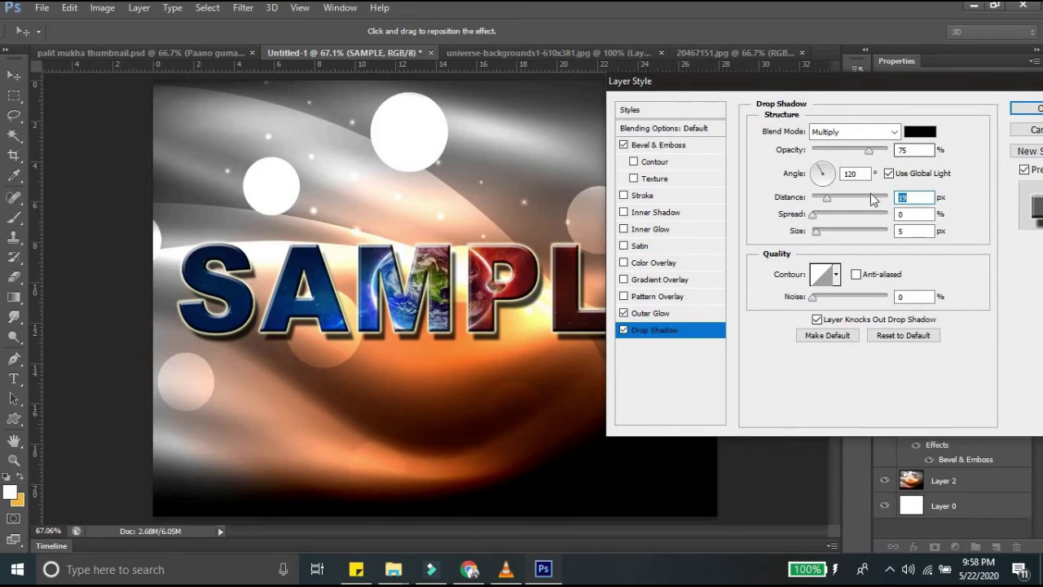
{"action": "left_click_drag", "start_coordinate": [824, 233], "coordinate": [812, 233]}
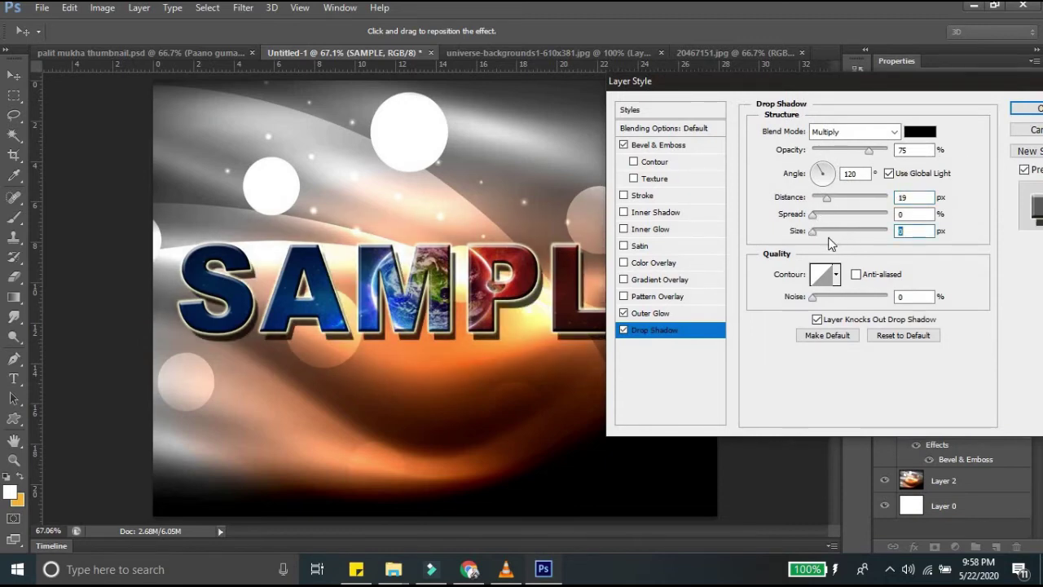
{"action": "left_click_drag", "start_coordinate": [812, 235], "coordinate": [819, 237]}
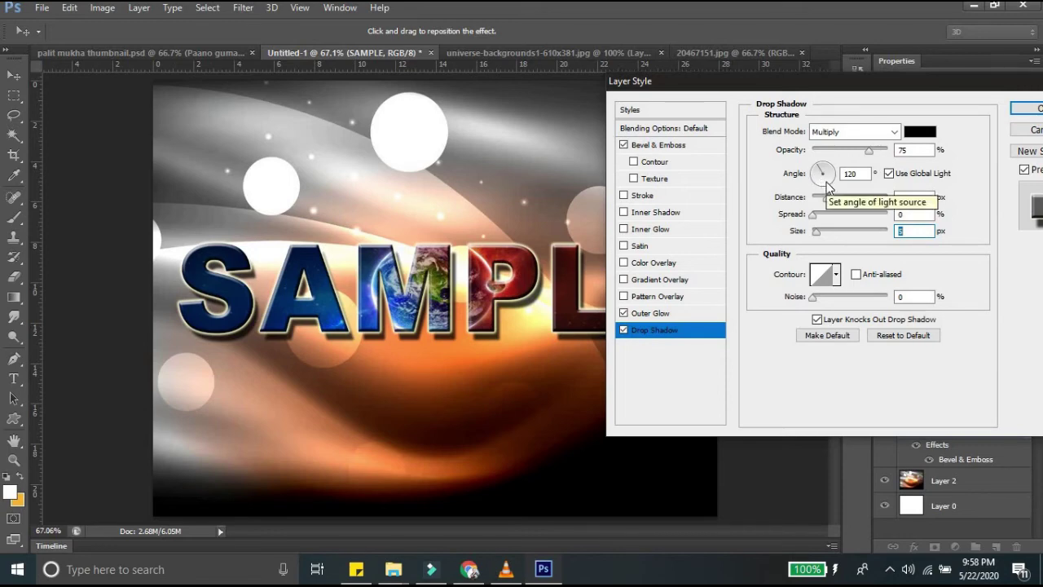
Step: Set the drop shadow angle to 132° and apply the layer styles
{"action": "left_click", "coordinate": [827, 186]}
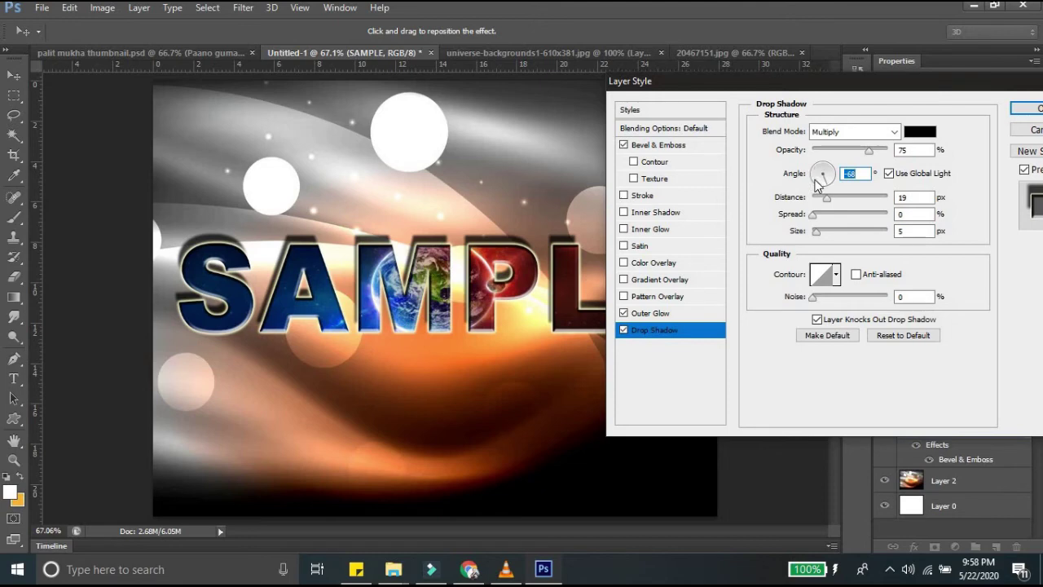
{"action": "left_click", "coordinate": [815, 182]}
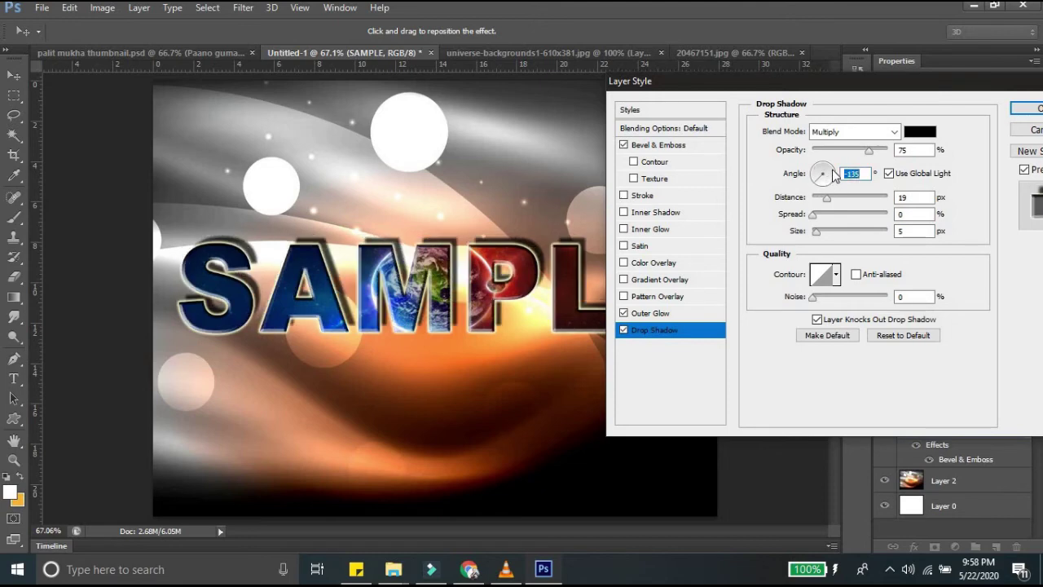
{"action": "left_click", "coordinate": [820, 175]}
{"action": "left_click", "coordinate": [818, 170]}
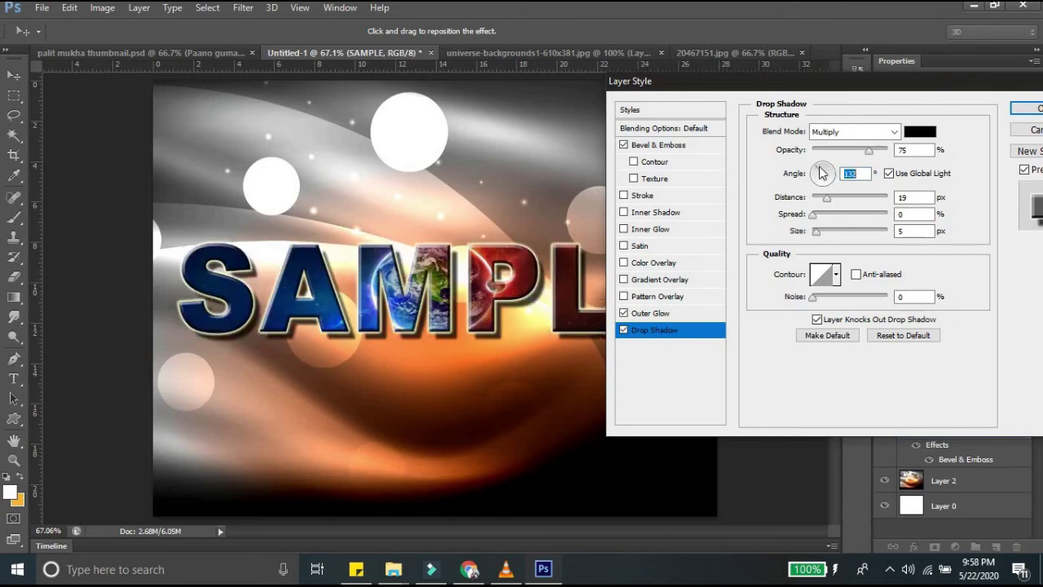
{"action": "left_click_drag", "start_coordinate": [831, 93], "coordinate": [551, 98]}
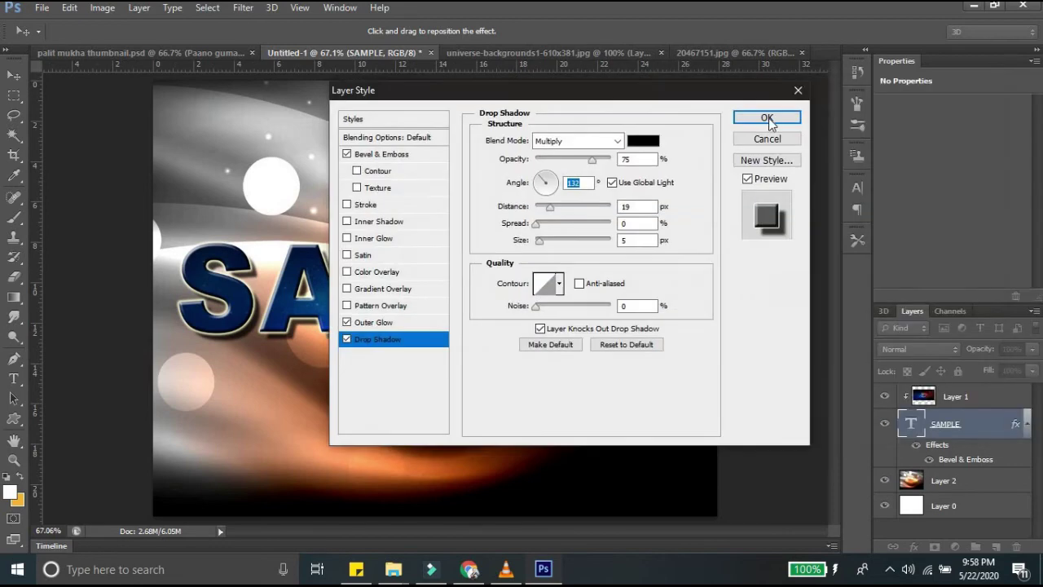
{"action": "left_click", "coordinate": [766, 118]}
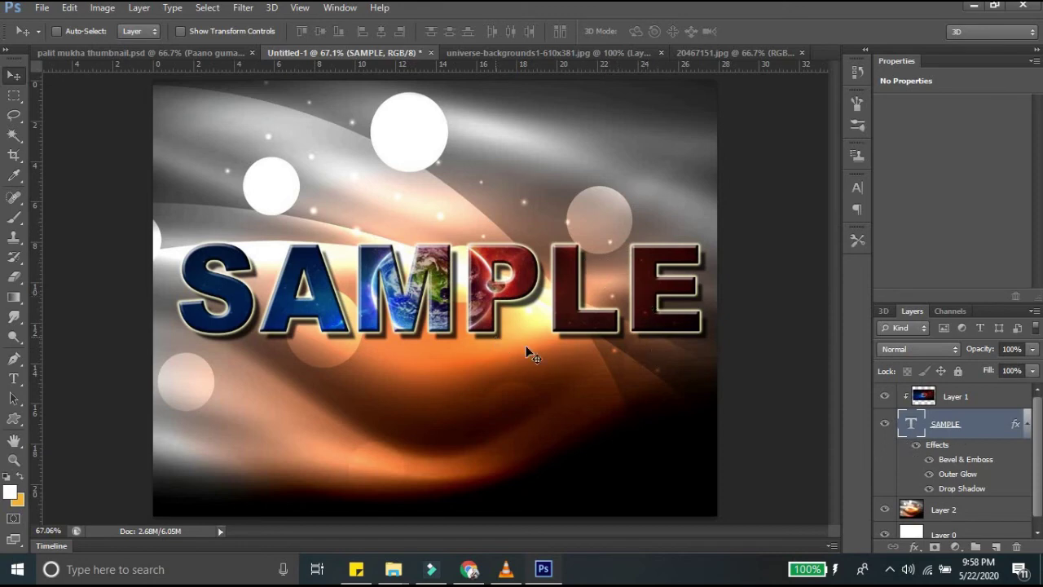
Step: Select the orange Layer 2 and move it upward, leaving a white band at the bottom
{"action": "right_click", "coordinate": [539, 394]}
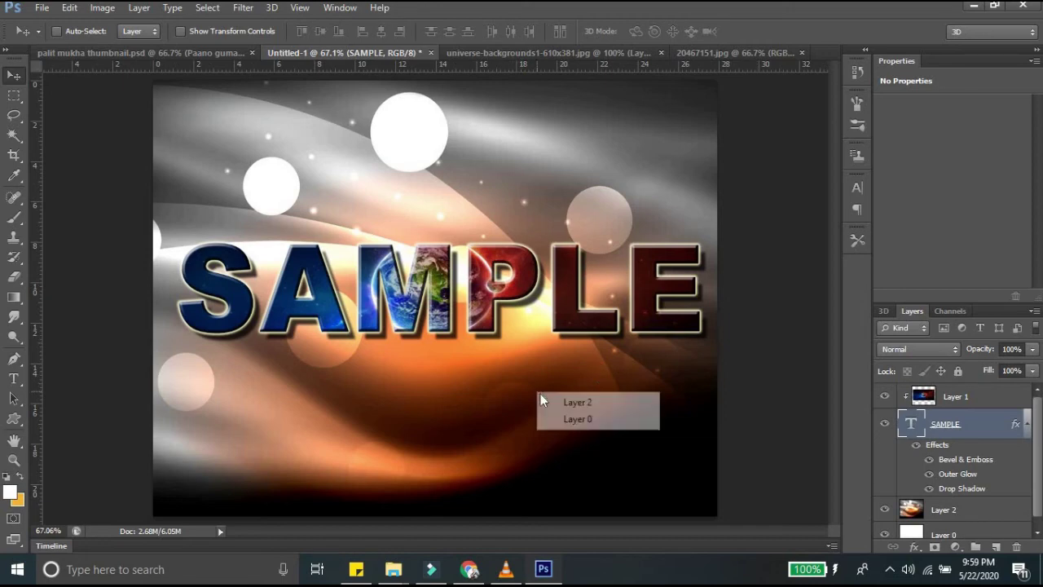
{"action": "right_click", "coordinate": [415, 393]}
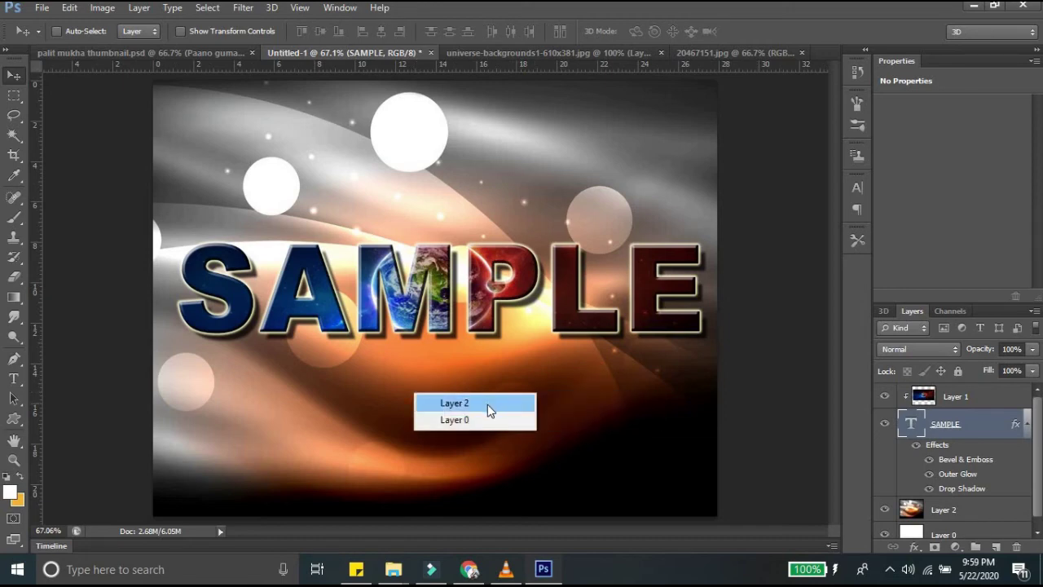
{"action": "left_click", "coordinate": [488, 404]}
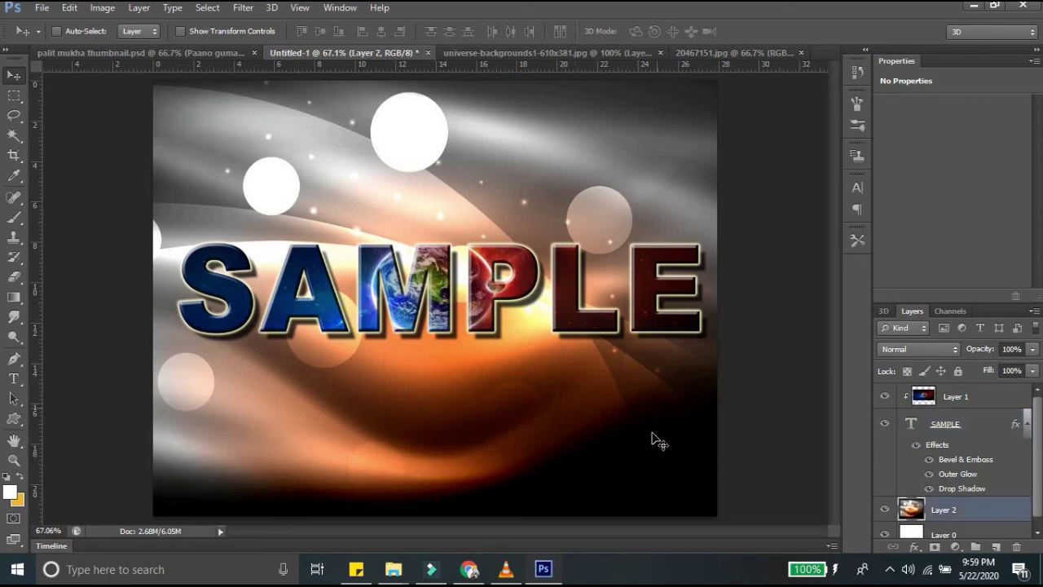
{"action": "left_click_drag", "start_coordinate": [559, 430], "coordinate": [558, 396]}
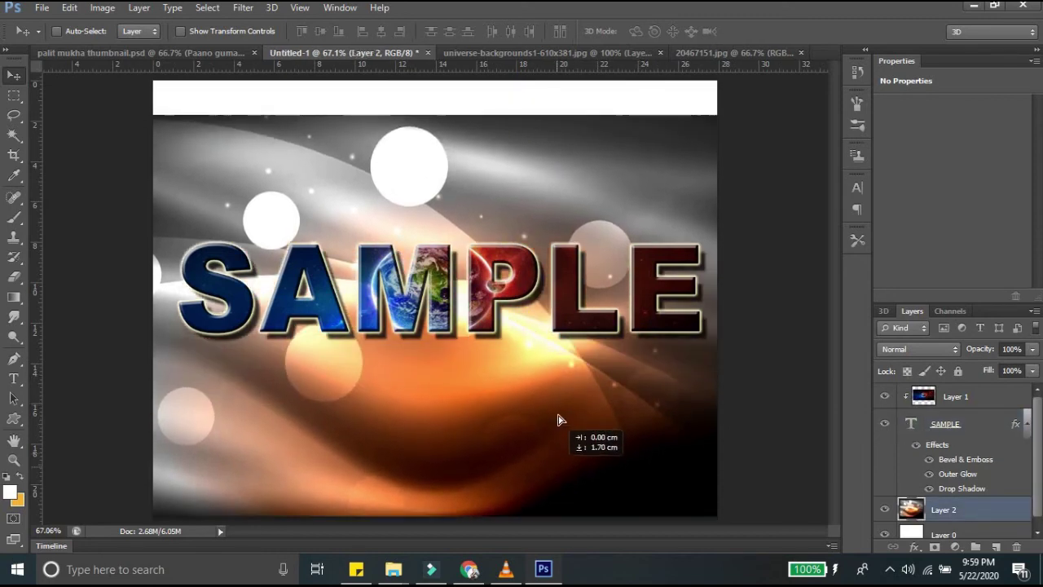
{"action": "mouse_move", "coordinate": [557, 396]}
{"action": "left_mouse_down"}
{"action": "mouse_move", "coordinate": [550, 324]}
{"action": "mouse_move", "coordinate": [555, 338]}
{"action": "left_mouse_up"}
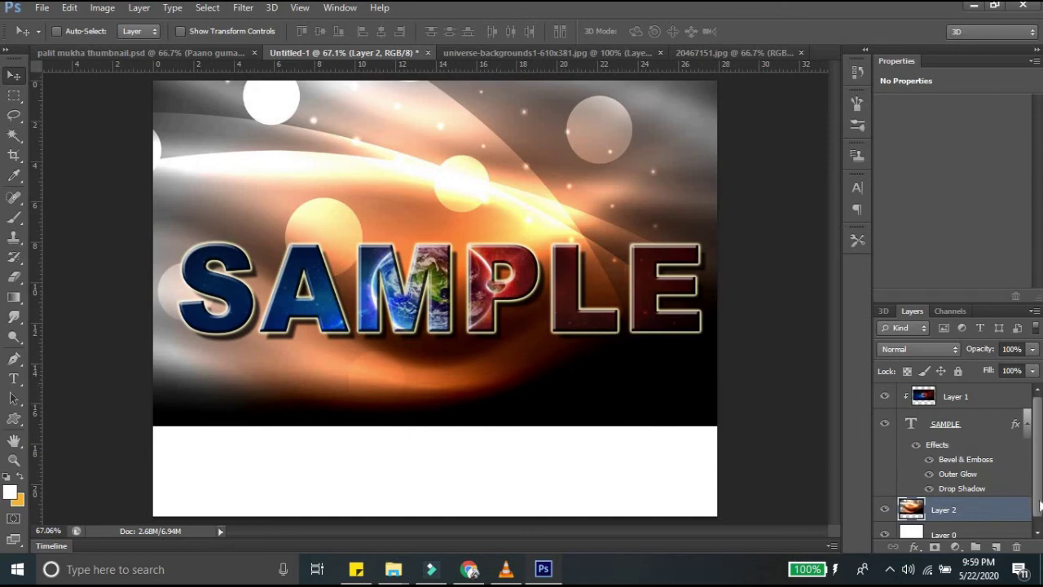
{"action": "scroll", "coordinate": [1040, 507], "scroll_direction": "down", "scroll_amount": 1}
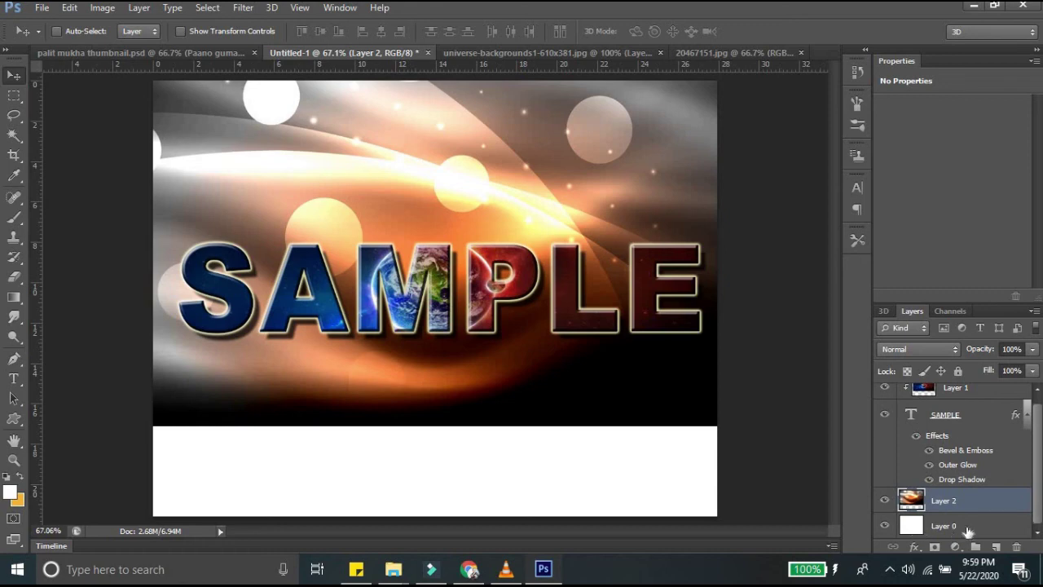
Step: Select Layer 0 and crop top and bottom into a wide banner, removing the white strip
{"action": "left_click", "coordinate": [968, 530]}
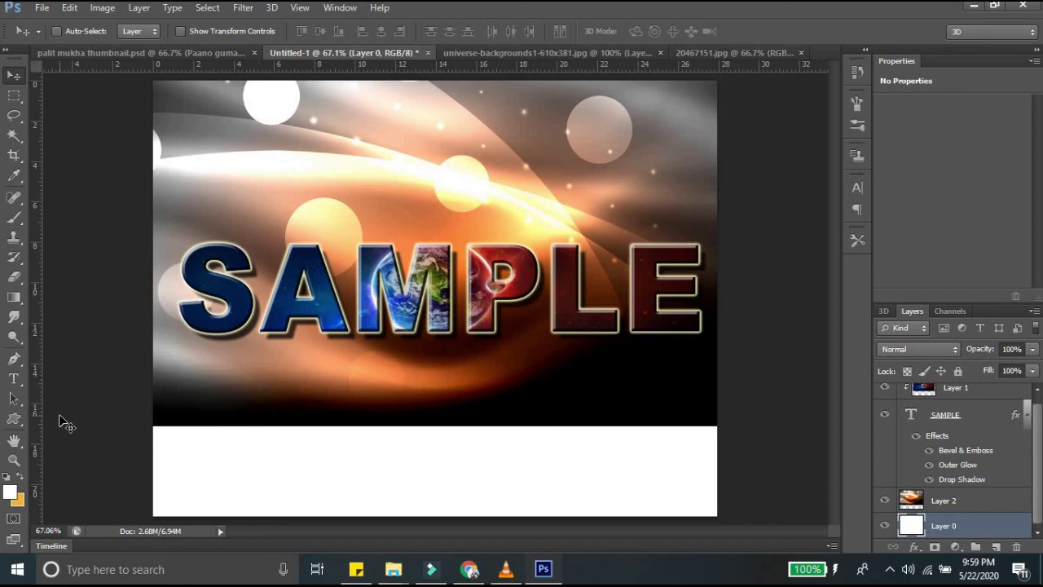
{"action": "key", "text": "c"}
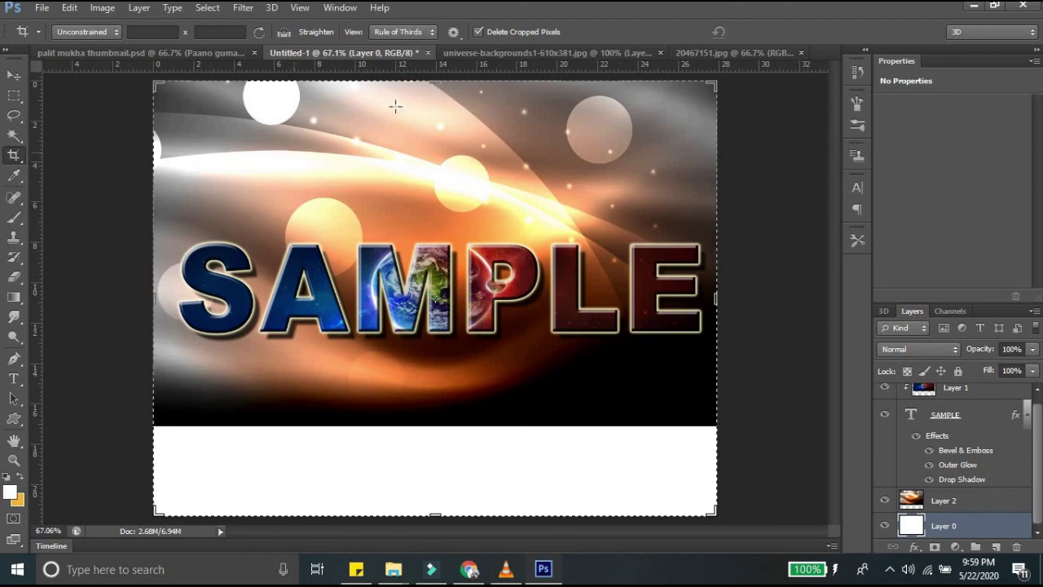
{"action": "left_click_drag", "start_coordinate": [439, 84], "coordinate": [438, 140]}
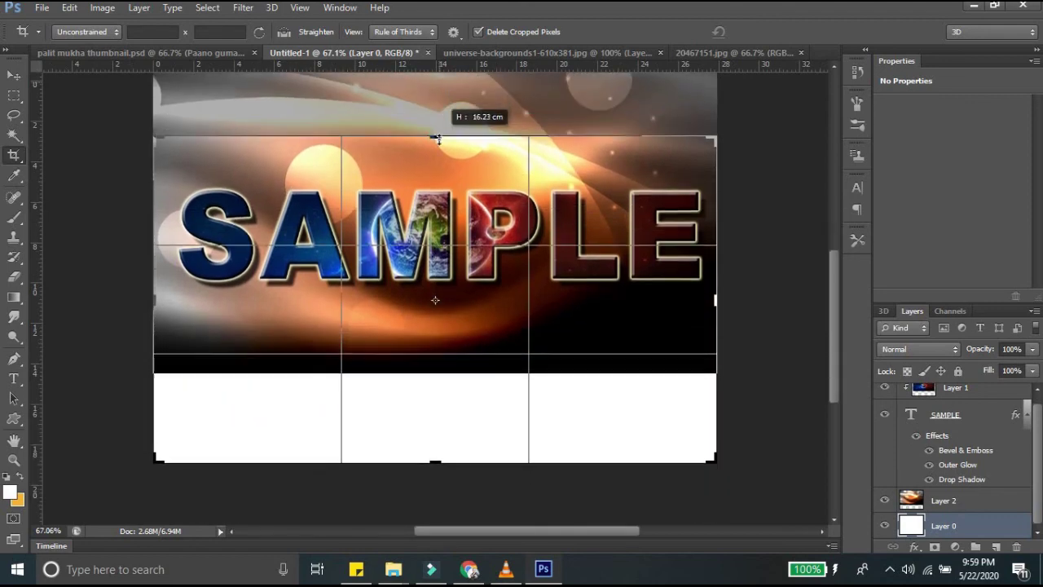
{"action": "left_click_drag", "start_coordinate": [435, 458], "coordinate": [441, 403]}
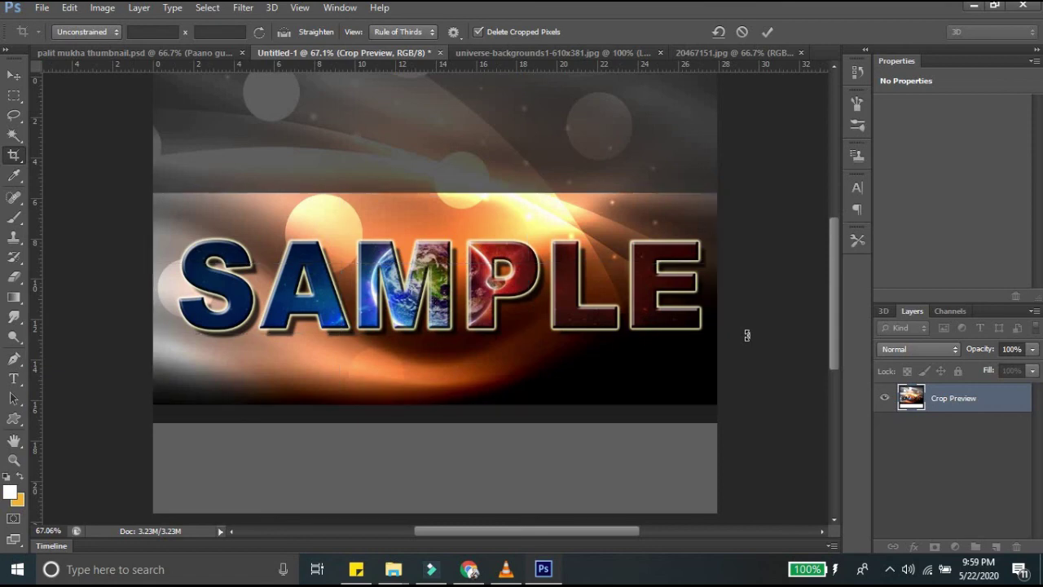
{"action": "key", "text": "Return"}
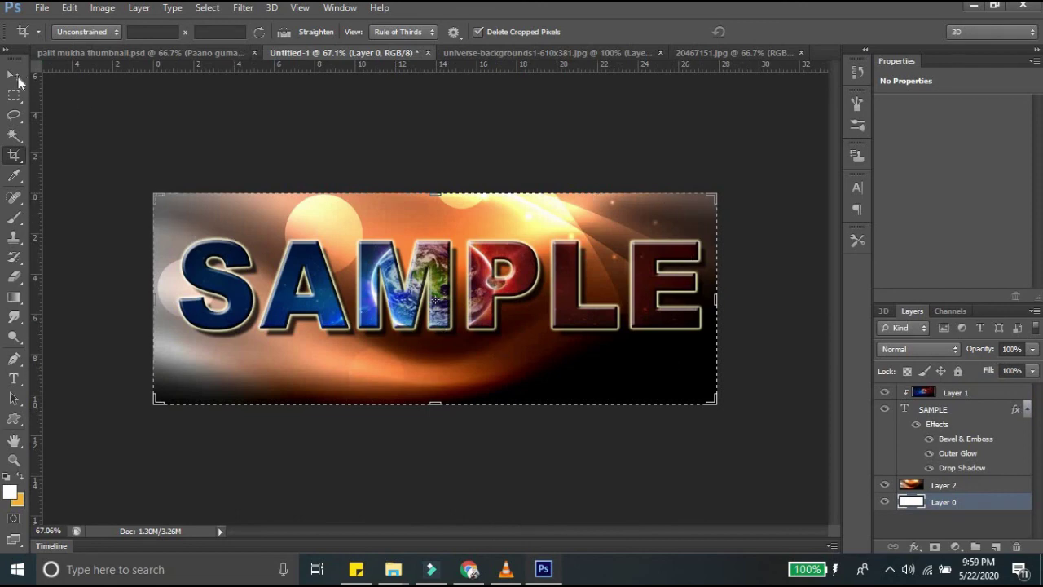
{"action": "left_click", "coordinate": [13, 77]}
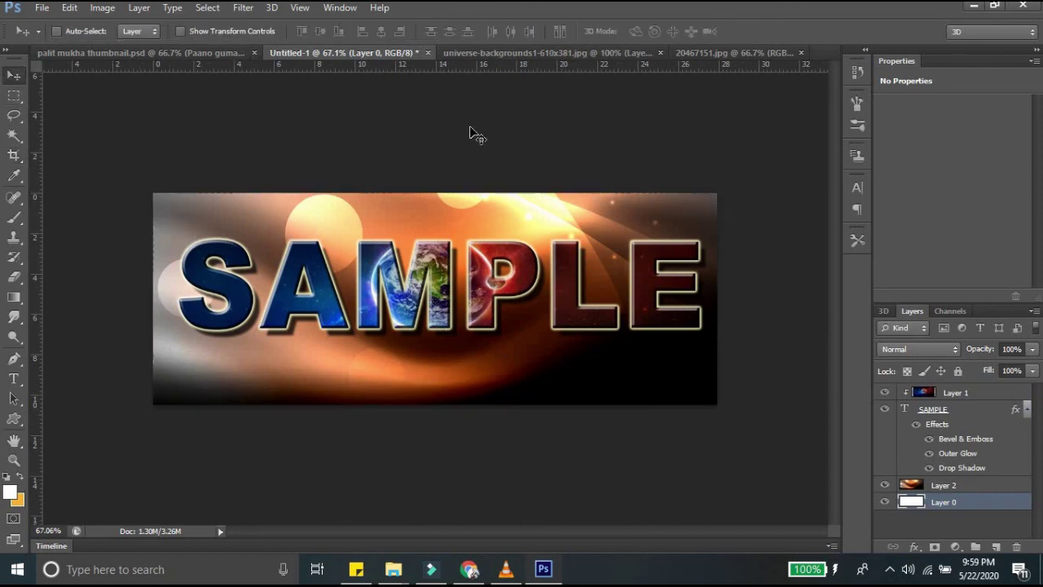